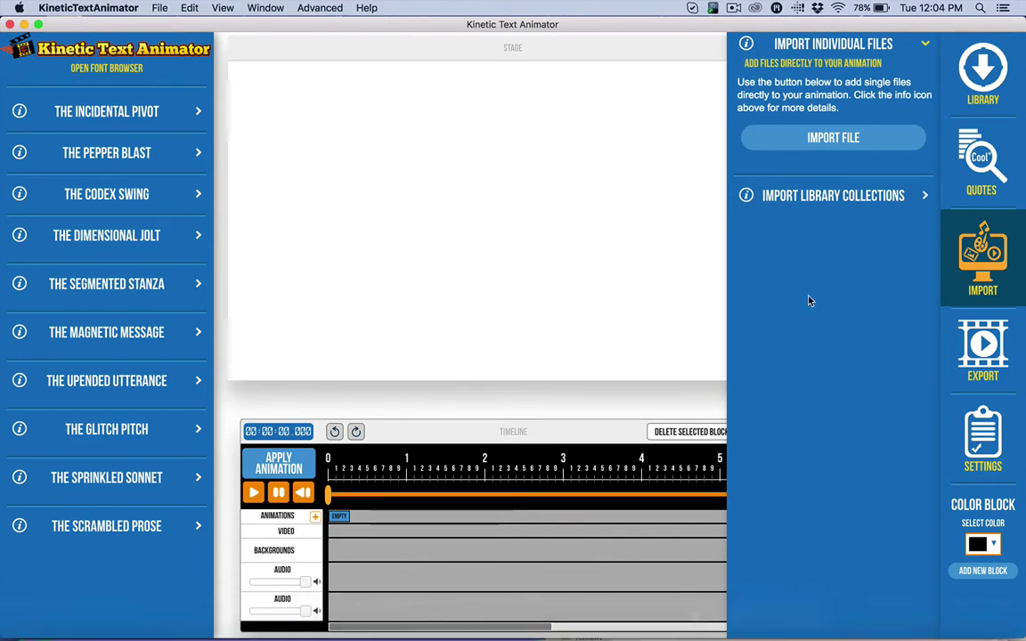
Close the Import panel, collapsing Import Individual Files, and bring up the Advanced menu
{"action": "left_click", "coordinate": [971, 255]}
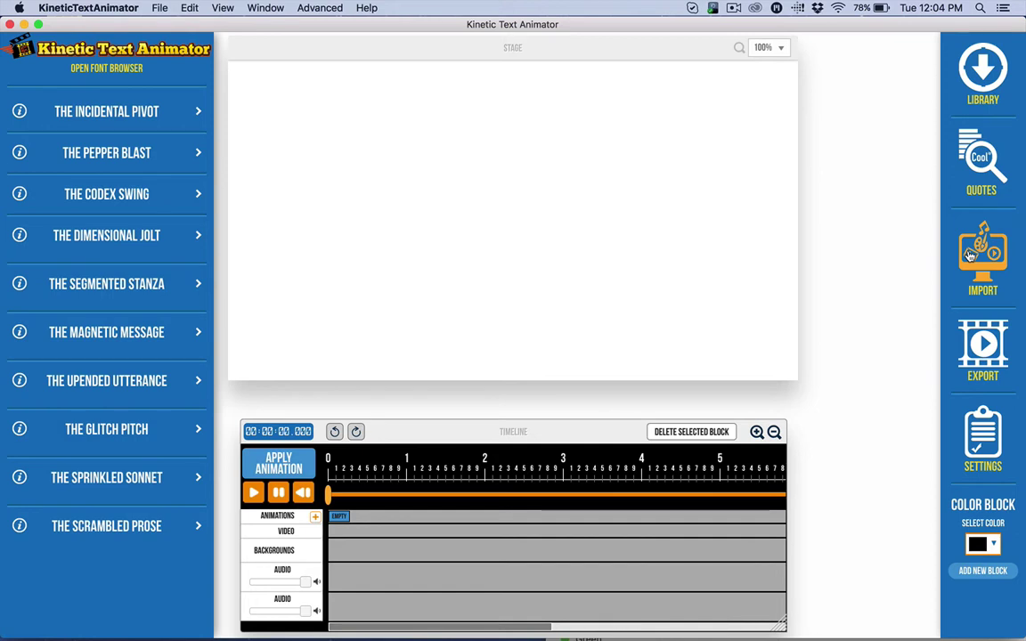
{"action": "left_click", "coordinate": [982, 258]}
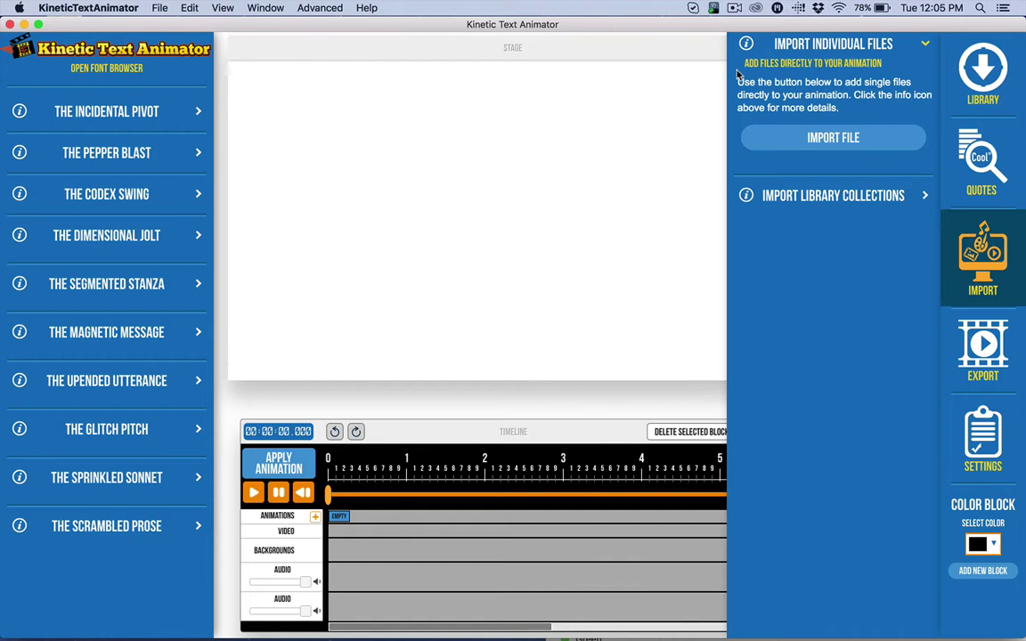
{"action": "left_click", "coordinate": [840, 45]}
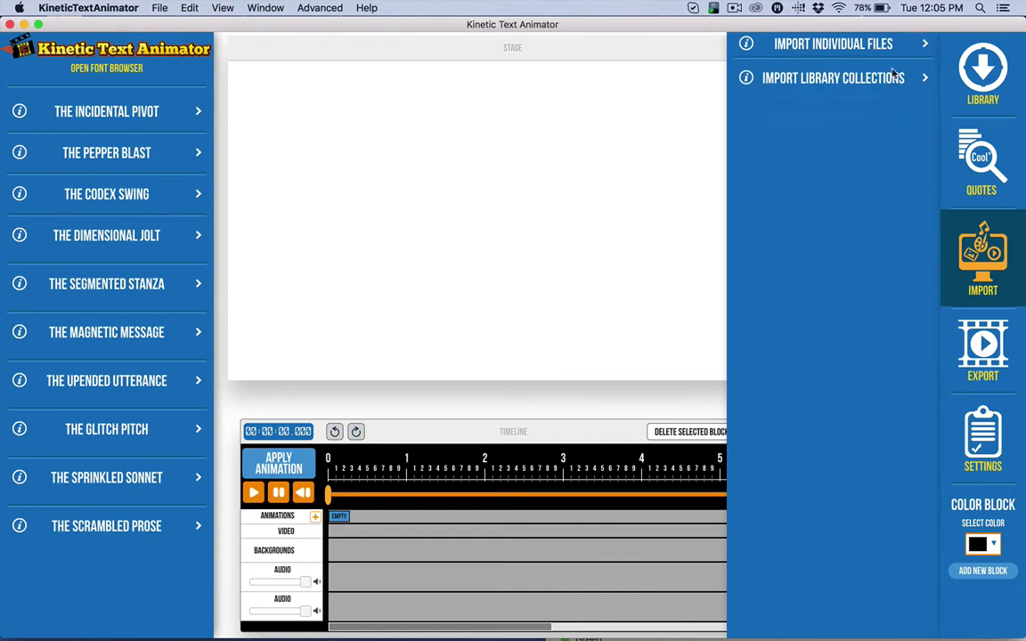
{"action": "left_click", "coordinate": [329, 8]}
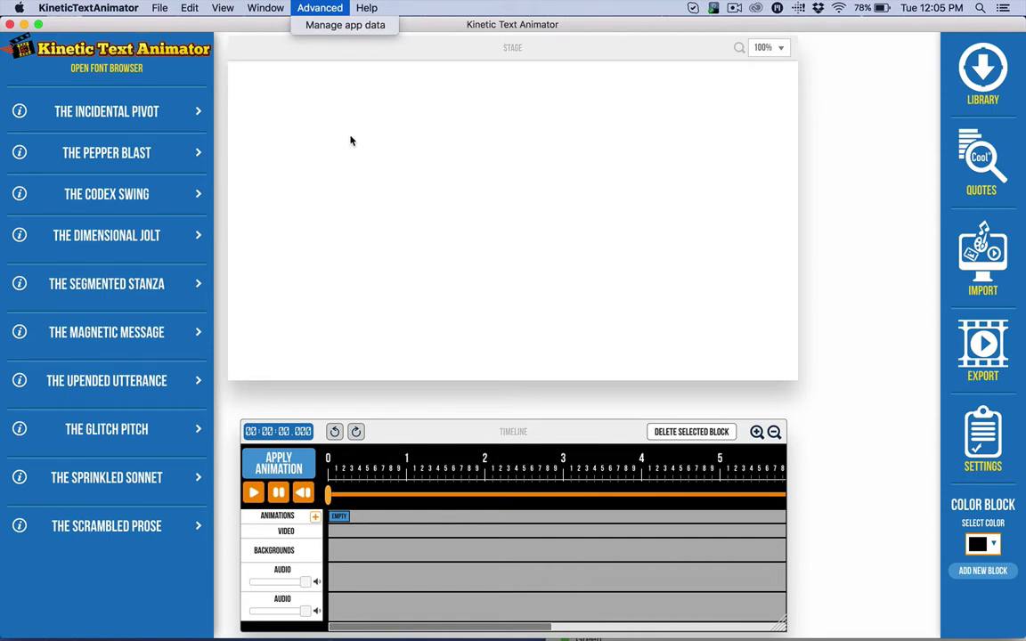
Choose Manage app data and accept the warning to reveal Application Support in Finder
{"action": "left_click", "coordinate": [324, 26]}
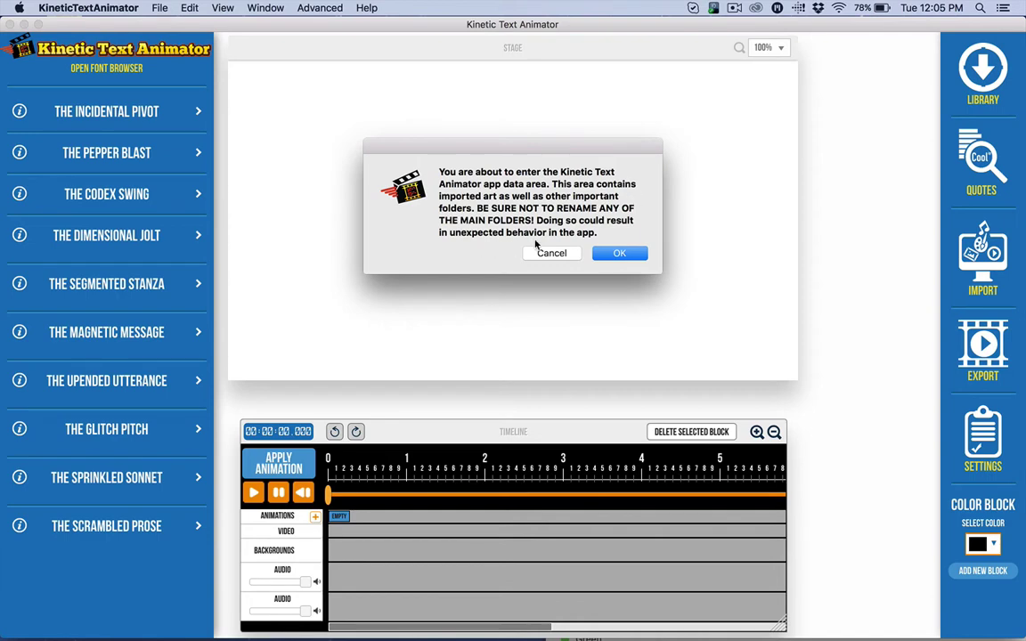
{"action": "left_click", "coordinate": [636, 253]}
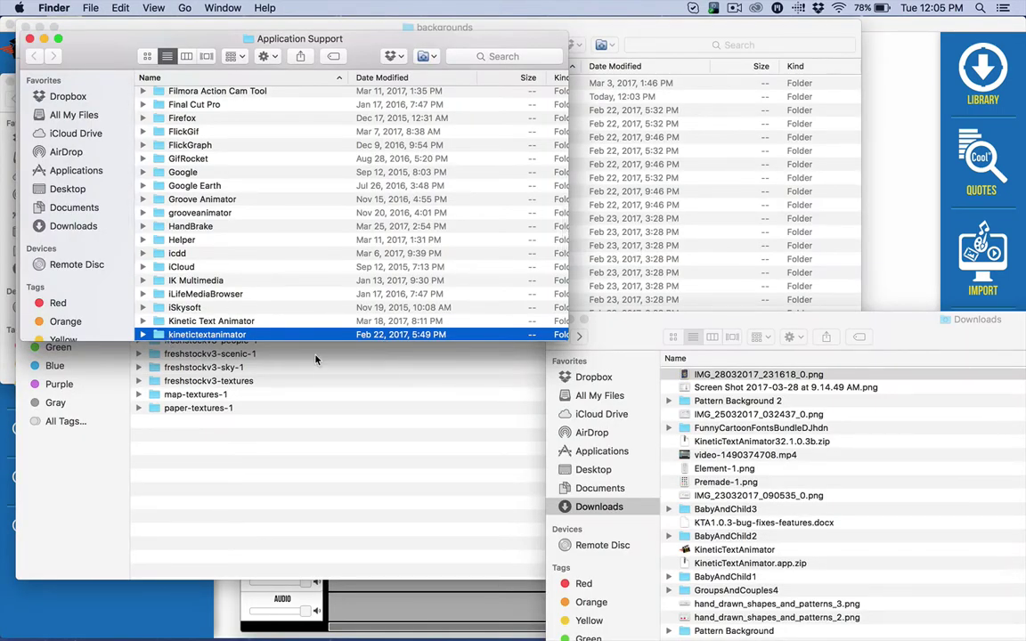
Open kinetictextanimator > backgrounds in an enlarged Finder window showing 25 background packs
{"action": "left_click_drag", "start_coordinate": [566, 341], "coordinate": [729, 430]}
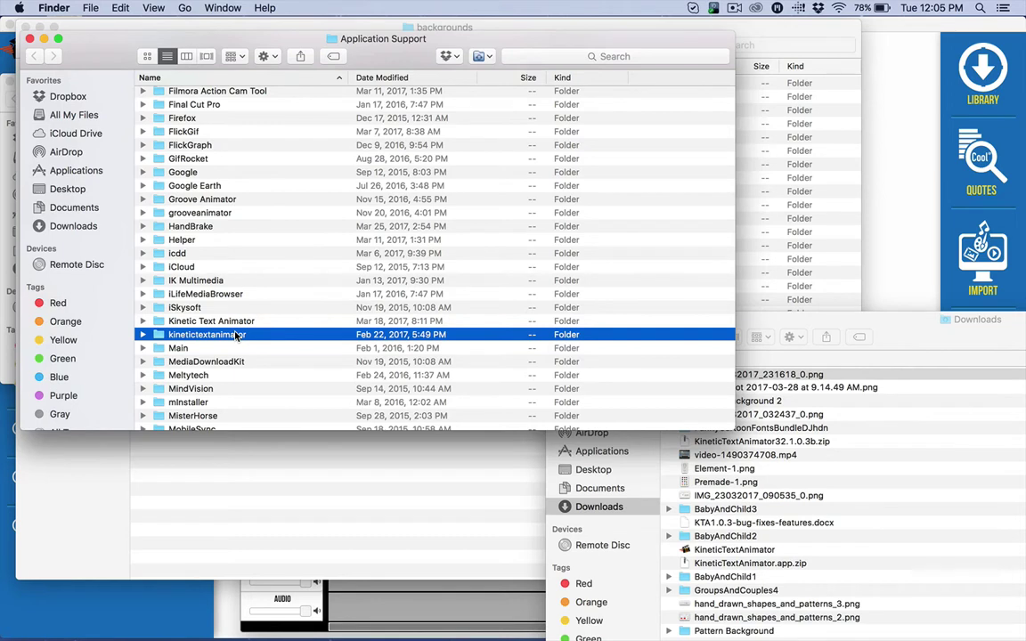
{"action": "double_click", "coordinate": [158, 336]}
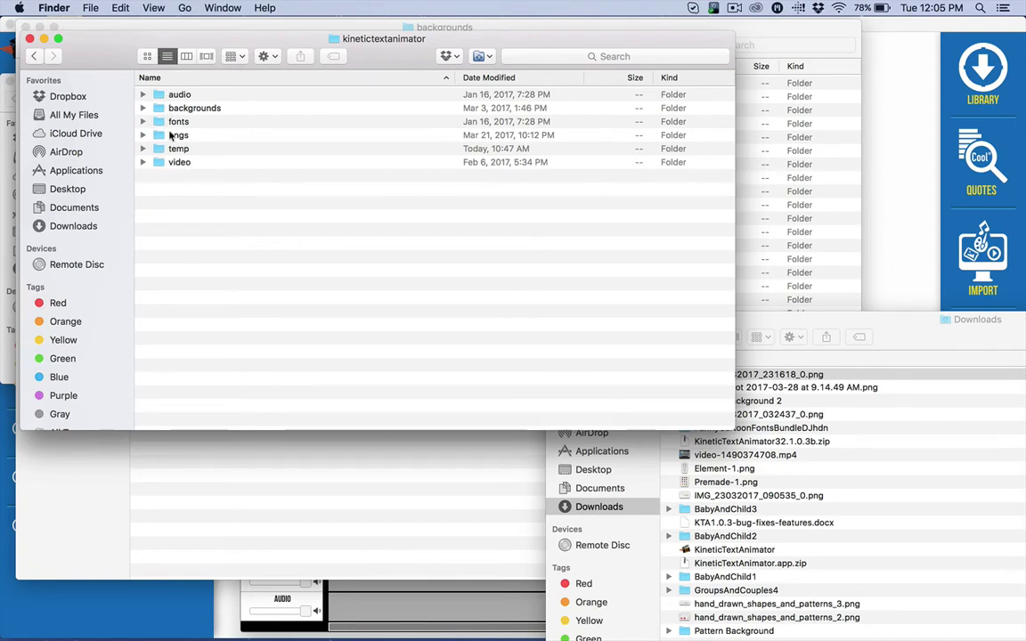
{"action": "double_click", "coordinate": [194, 108]}
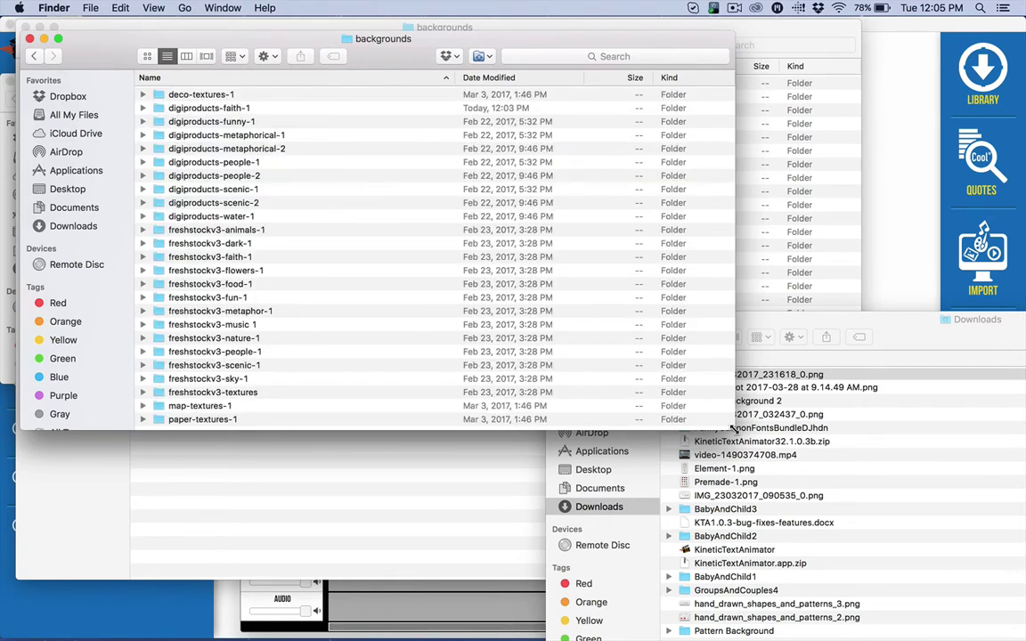
{"action": "left_click_drag", "start_coordinate": [732, 430], "coordinate": [843, 581]}
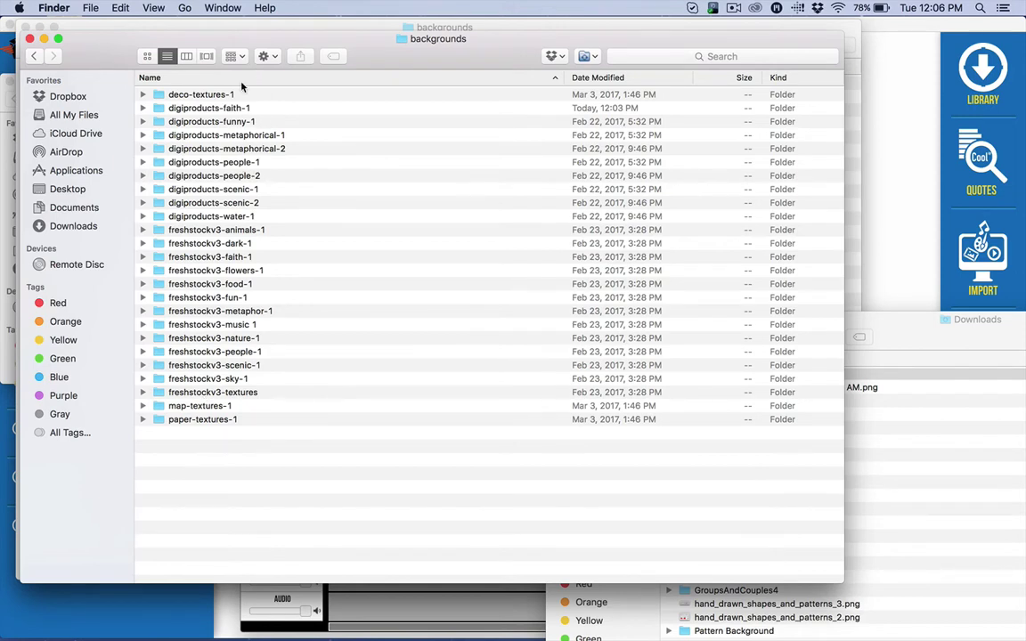
Check digiproducts-faith-1, then open digiproducts-funny-1 with its four JPEG images
{"action": "double_click", "coordinate": [194, 108]}
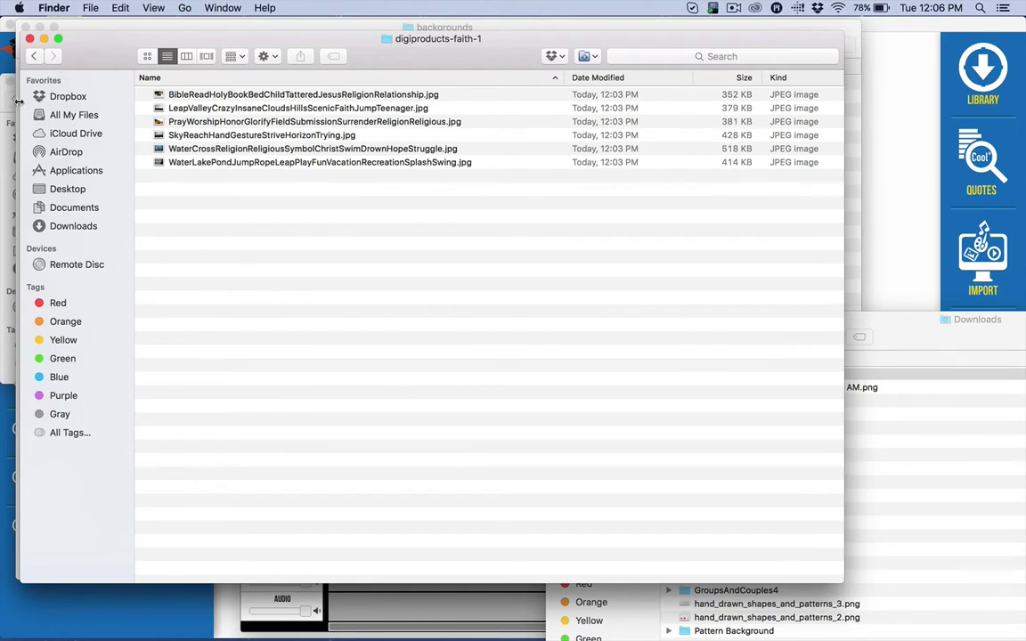
{"action": "left_click", "coordinate": [34, 56]}
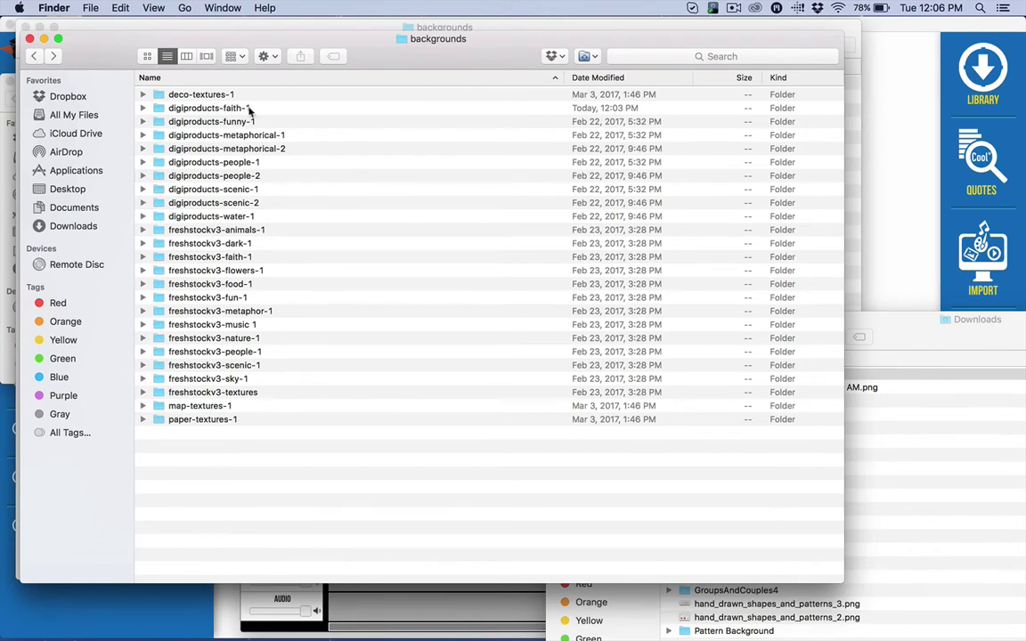
{"action": "double_click", "coordinate": [222, 121]}
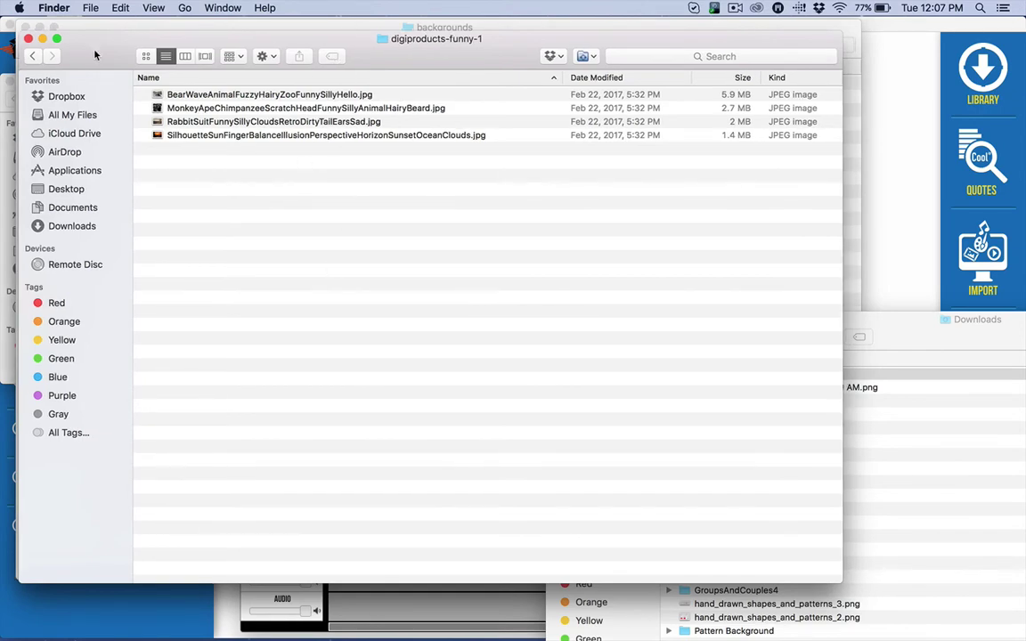
Empty the untitled folder by deleting its six images
{"action": "left_click_drag", "start_coordinate": [84, 44], "coordinate": [525, 45]}
{"action": "left_click_drag", "start_coordinate": [61, 26], "coordinate": [177, 232]}
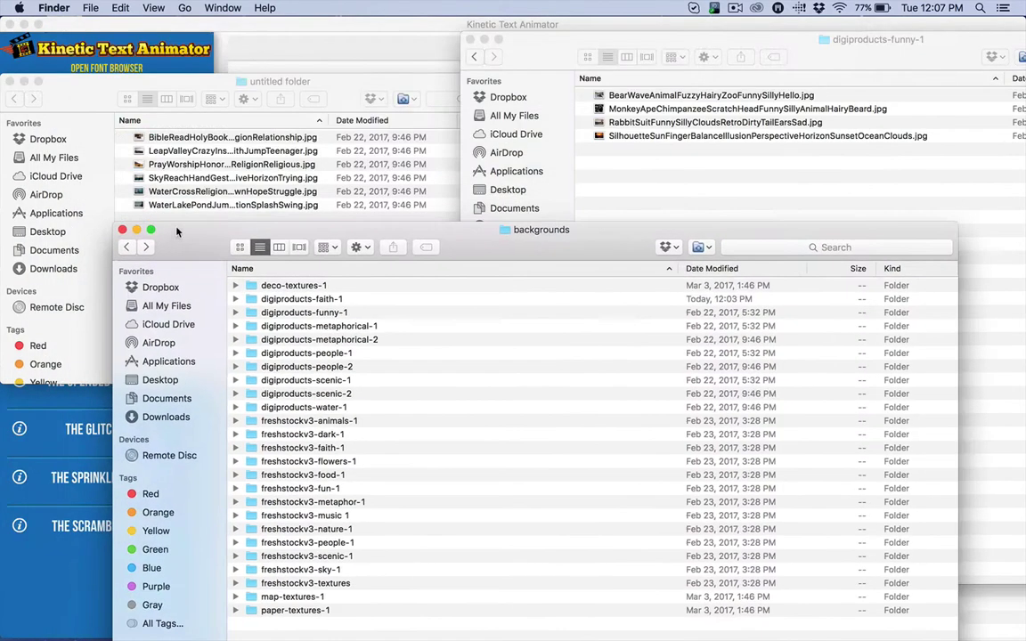
{"action": "left_click", "coordinate": [65, 75]}
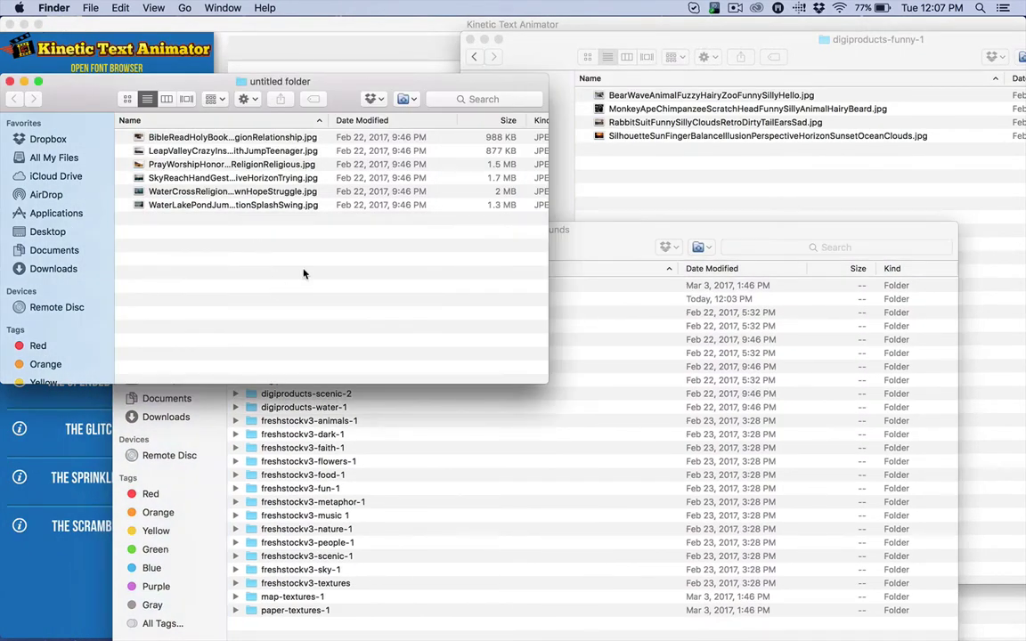
{"action": "left_click_drag", "start_coordinate": [303, 273], "coordinate": [259, 89]}
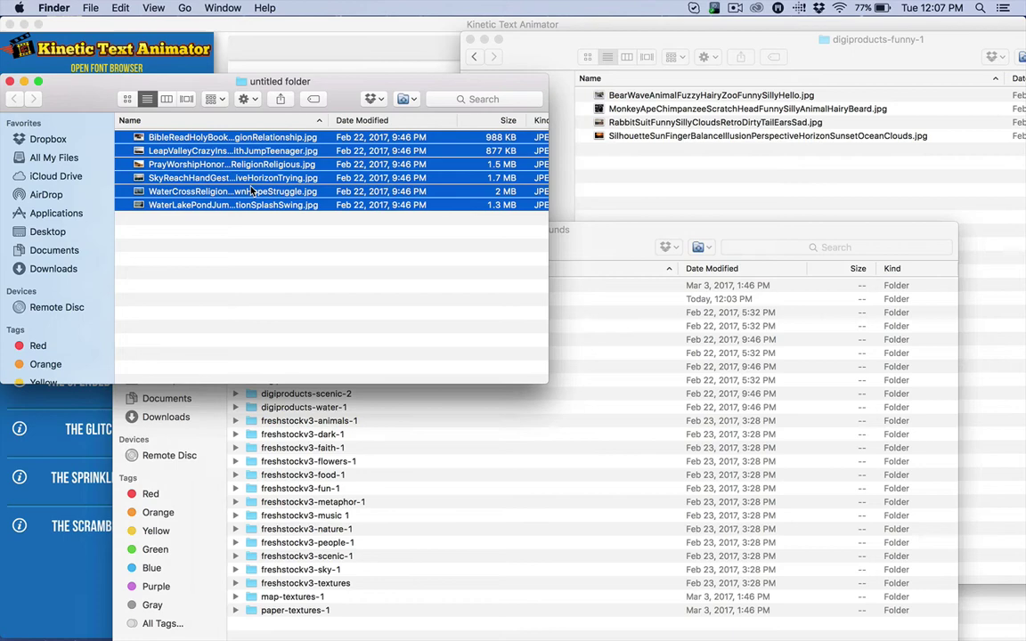
{"action": "key", "text": "super+BackSpace"}
Move all four digiproducts-funny-1 JPEGs into the untitled folder
{"action": "left_click", "coordinate": [648, 160]}
{"action": "key", "text": "super+a"}
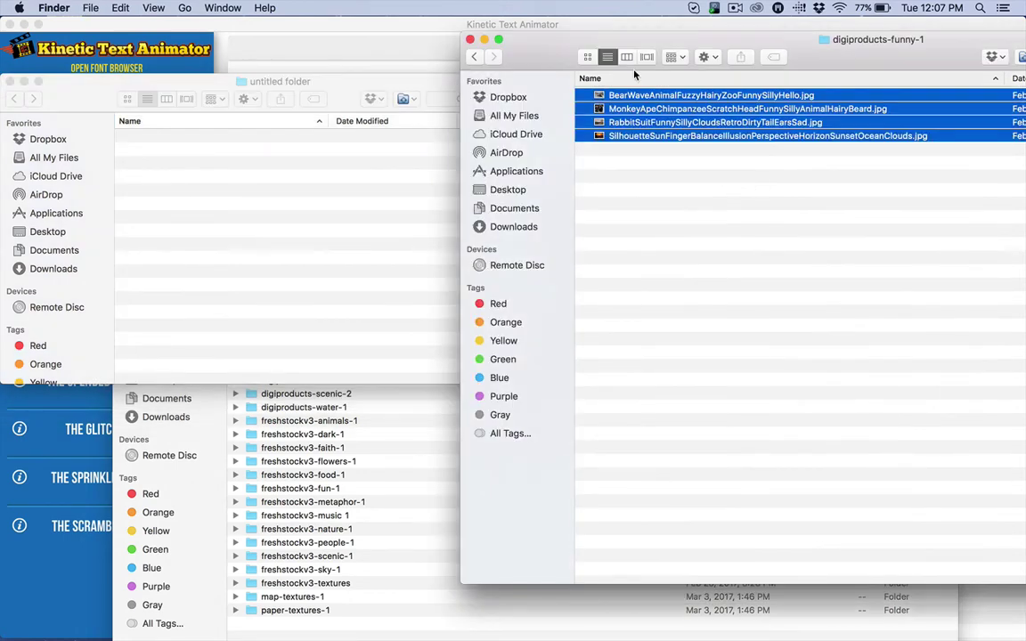
{"action": "key", "text": "Down"}
{"action": "key", "text": "super+a"}
{"action": "left_click_drag", "start_coordinate": [650, 114], "coordinate": [178, 209]}
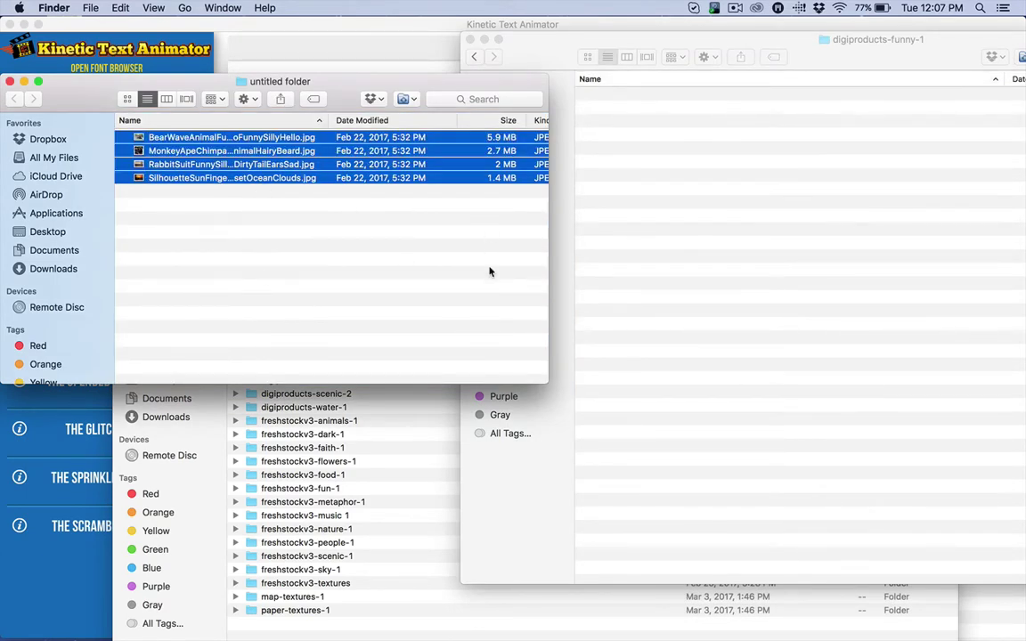
{"action": "left_click", "coordinate": [742, 132]}
{"action": "left_click", "coordinate": [264, 284]}
Load the four untitled-folder JPEGs into a new Bulk Resize Photos batch
{"action": "left_click", "coordinate": [274, 615]}
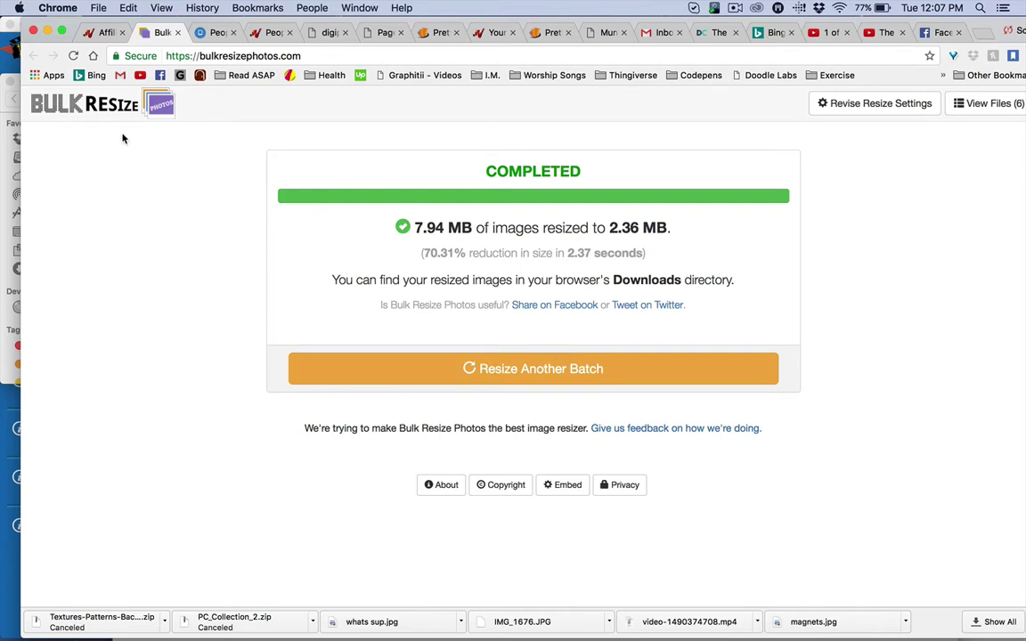
{"action": "left_click", "coordinate": [78, 98]}
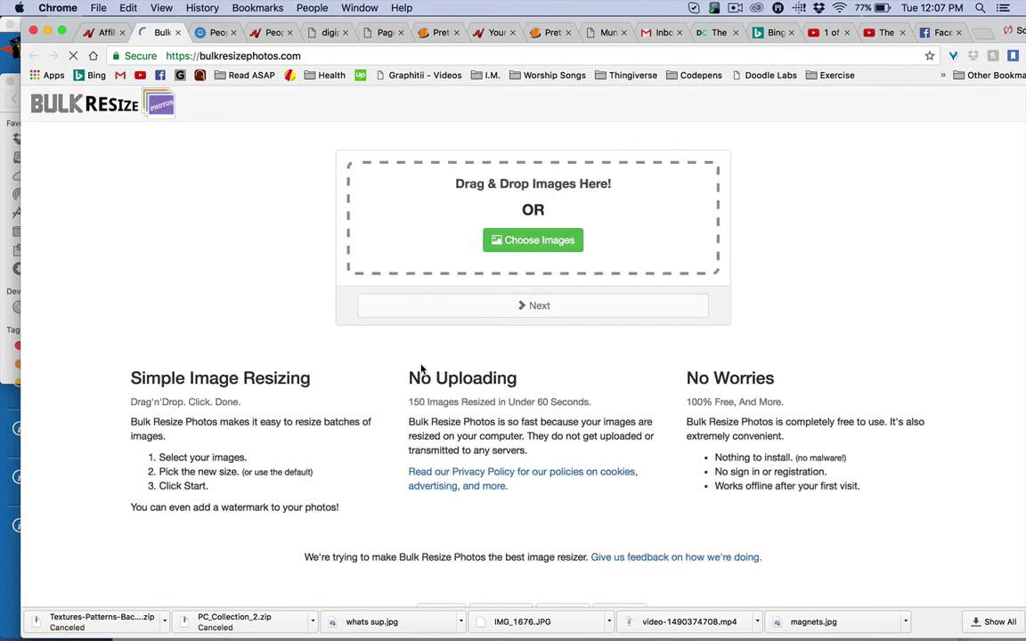
{"action": "left_click", "coordinate": [524, 239]}
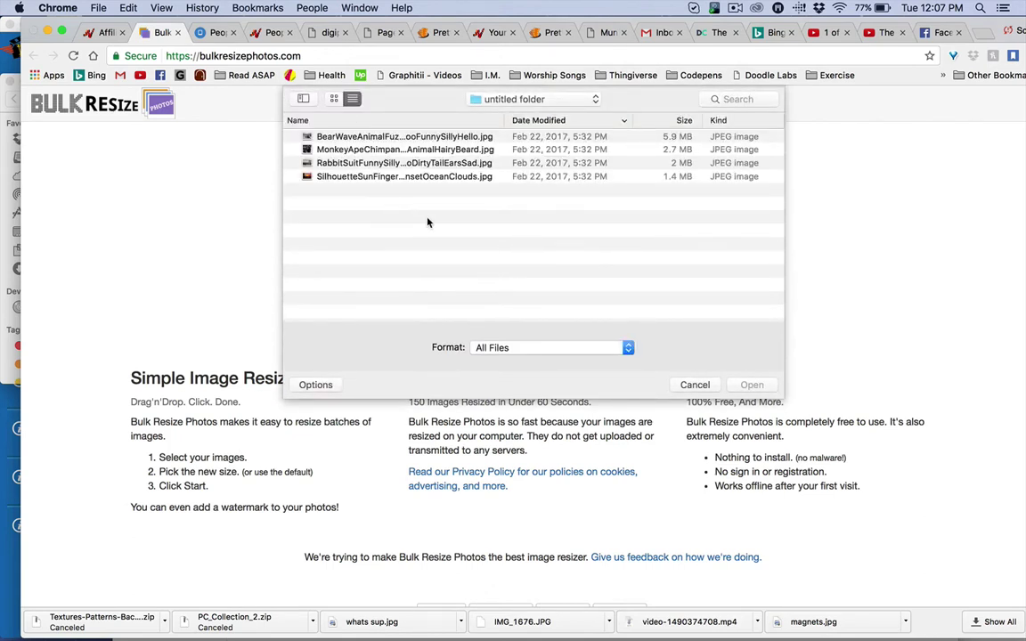
{"action": "left_click_drag", "start_coordinate": [427, 221], "coordinate": [296, 101]}
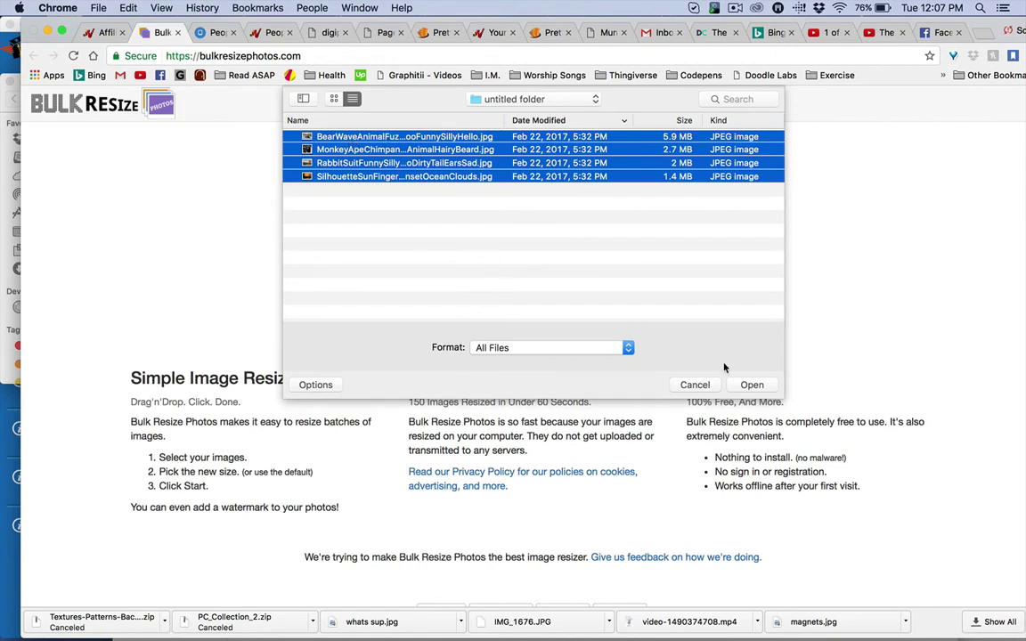
{"action": "left_click", "coordinate": [762, 385]}
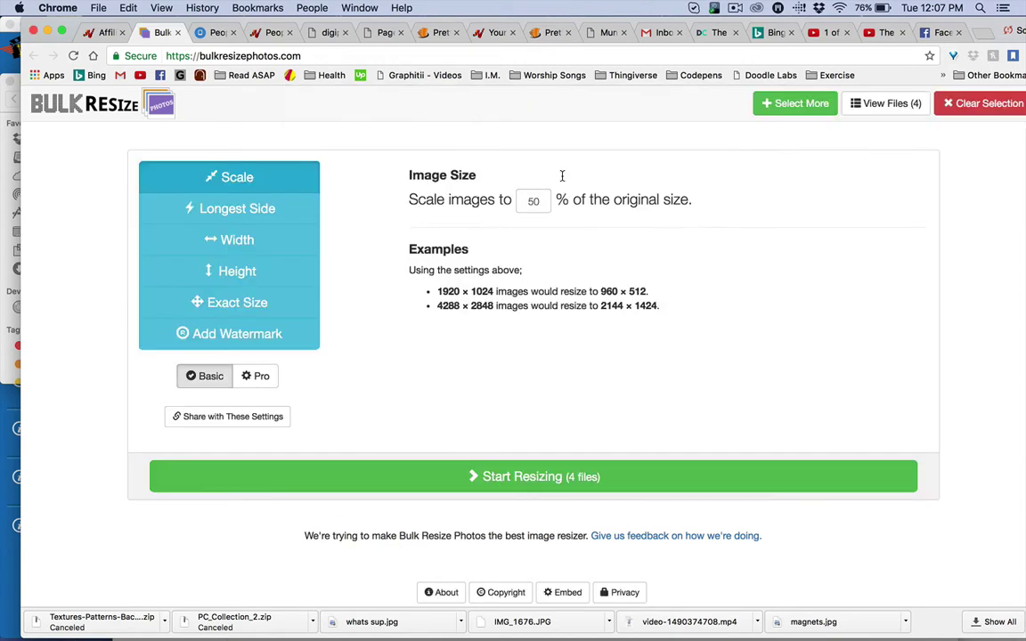
Resize the batch at 40% scale, shrinking 11.45 MB to 1.70 MB
{"action": "left_click_drag", "start_coordinate": [547, 201], "coordinate": [522, 202]}
{"action": "type", "text": "40"}
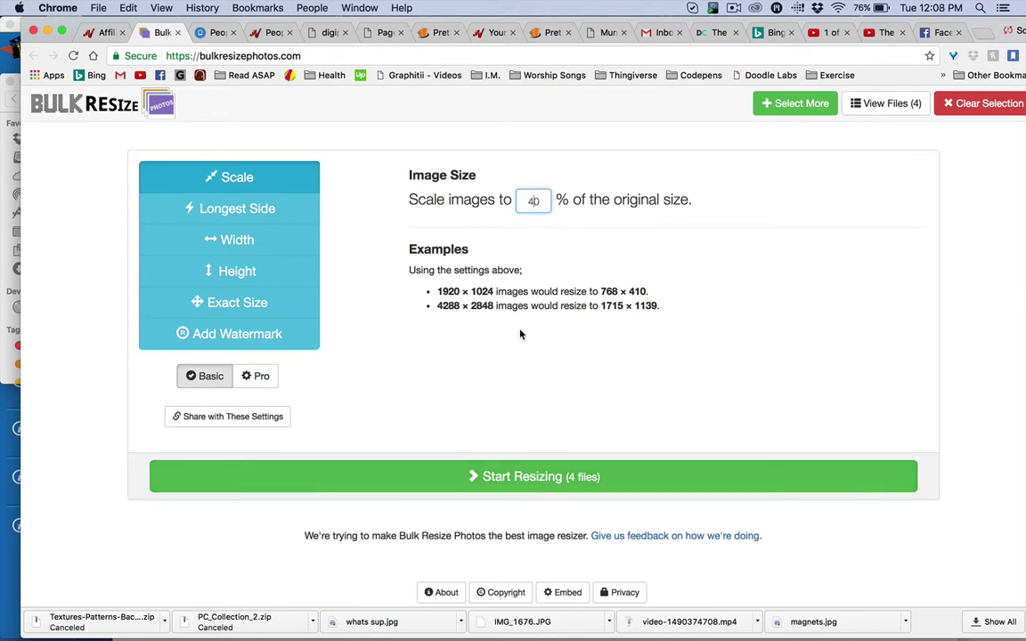
{"action": "left_click", "coordinate": [537, 482]}
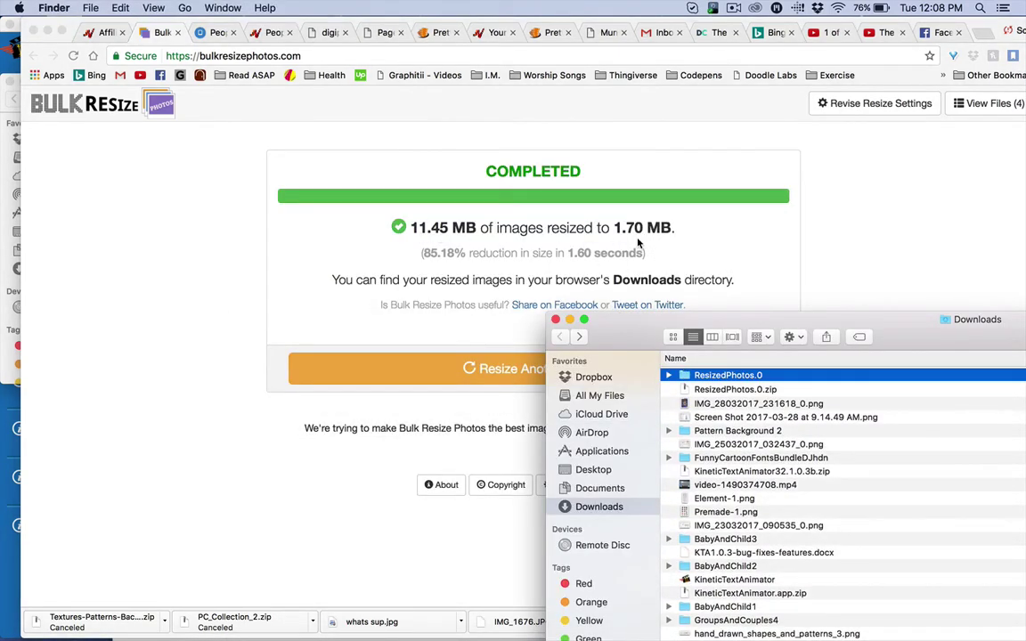
Move the four resized JPEGs from ResizedPhotos.0, excluding the html file, into digiproducts-funny-1
{"action": "left_click", "coordinate": [45, 30]}
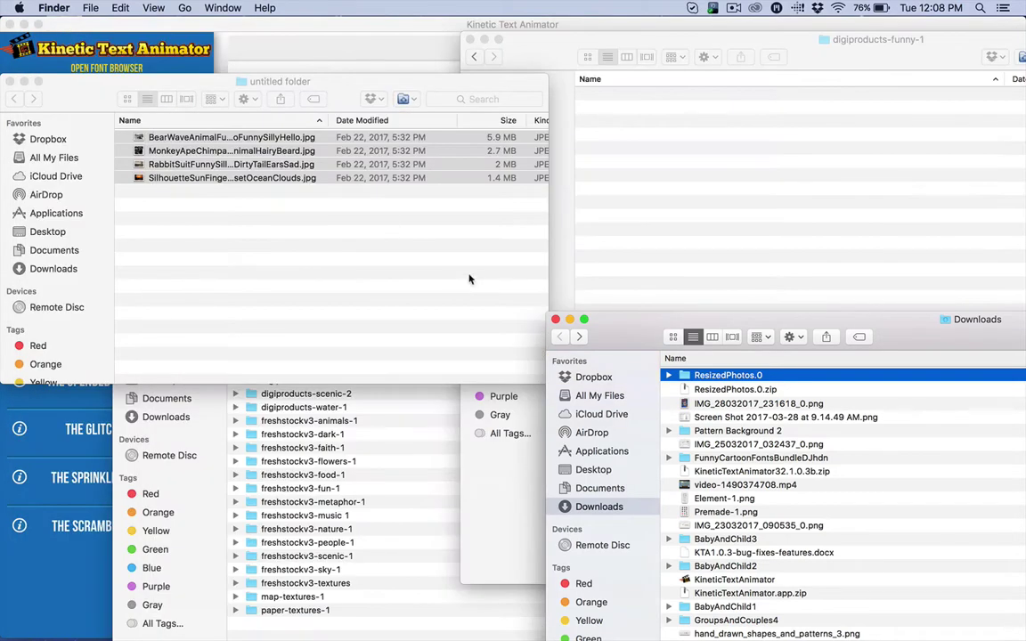
{"action": "double_click", "coordinate": [739, 375]}
{"action": "key", "text": "super+a"}
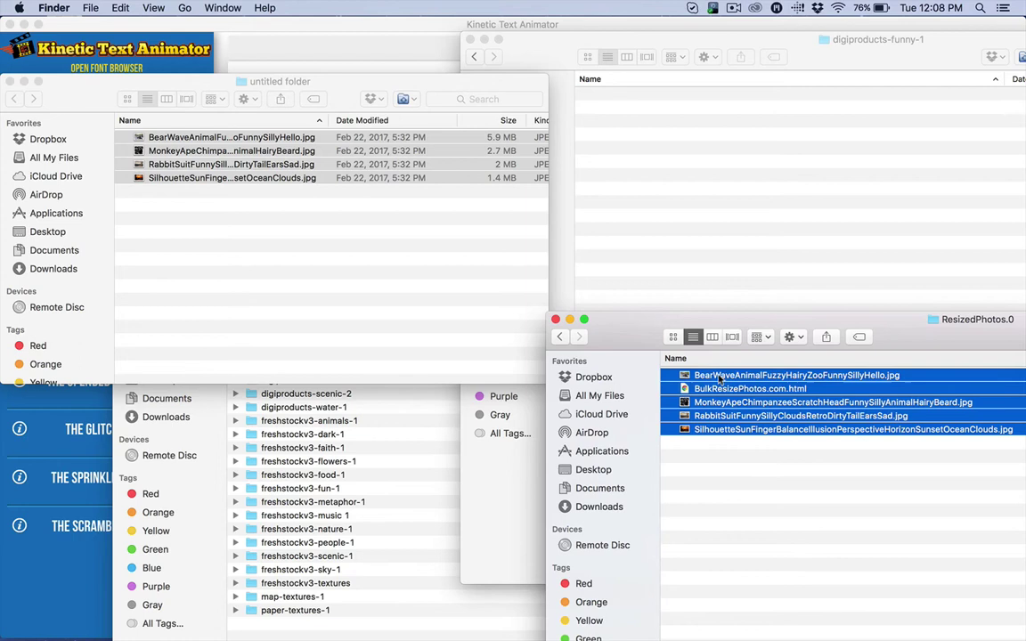
{"action": "left_click", "coordinate": [705, 389], "text": "super"}
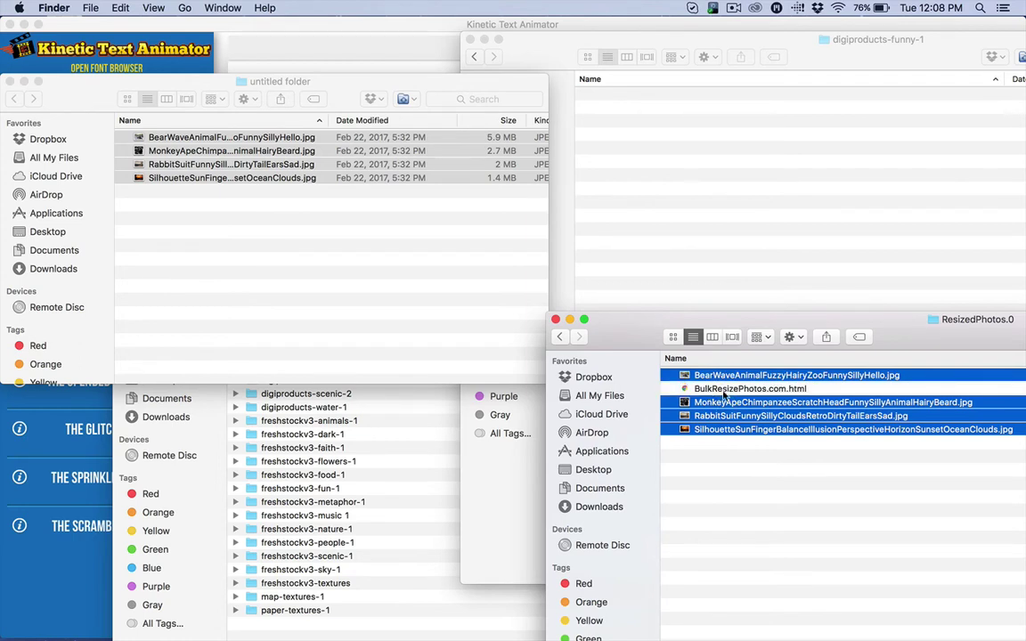
{"action": "left_click_drag", "start_coordinate": [679, 375], "coordinate": [690, 218]}
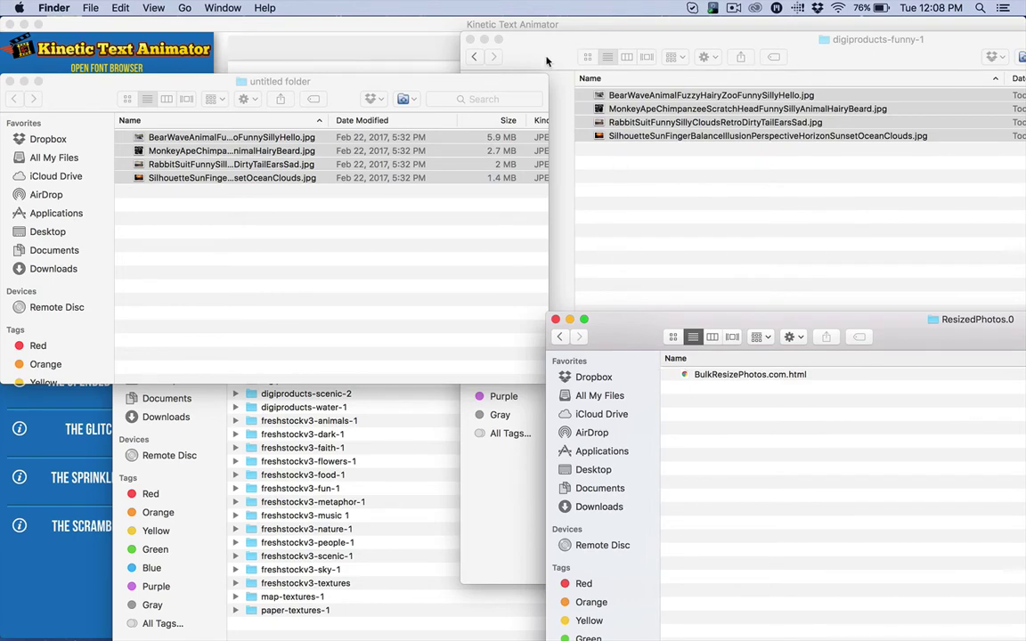
{"action": "left_click", "coordinate": [253, 38]}
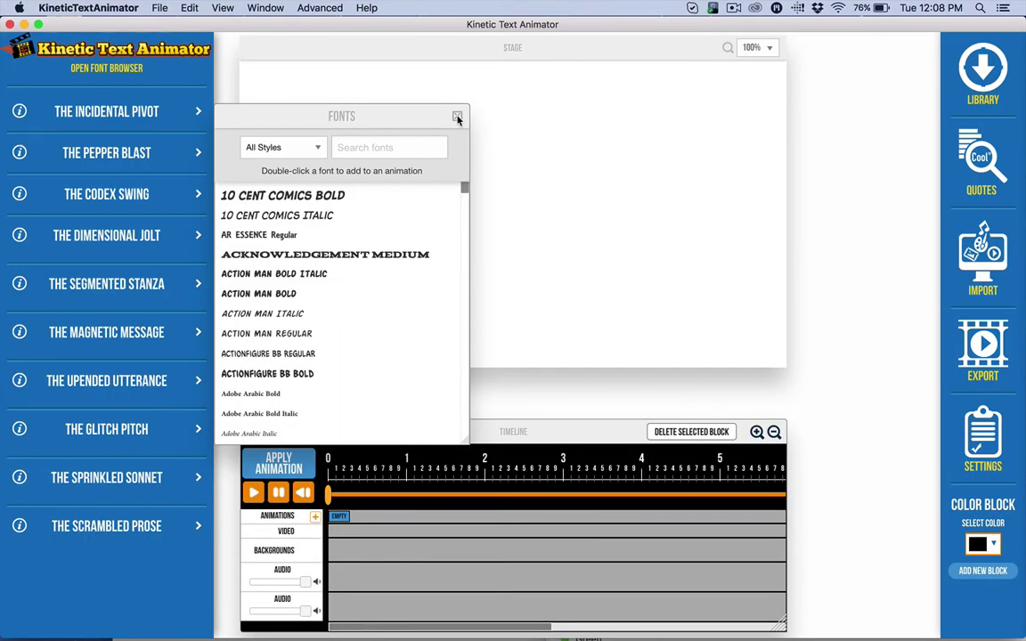
Show the Library's Background Art category Digiproducts Faith 1 and preview its six images
{"action": "left_click", "coordinate": [457, 115]}
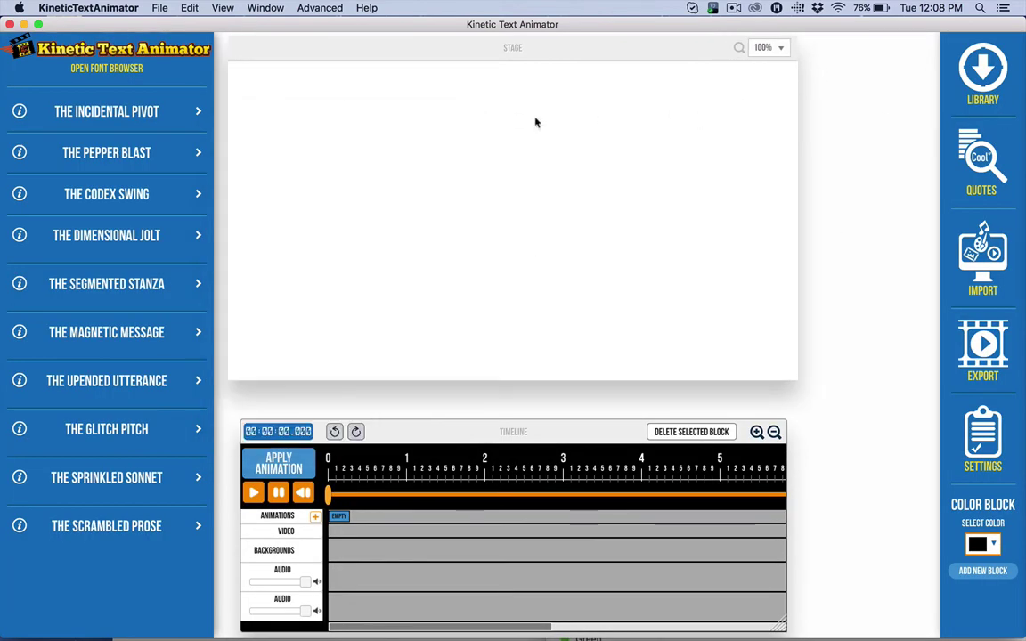
{"action": "left_click", "coordinate": [994, 70]}
{"action": "left_click", "coordinate": [817, 260]}
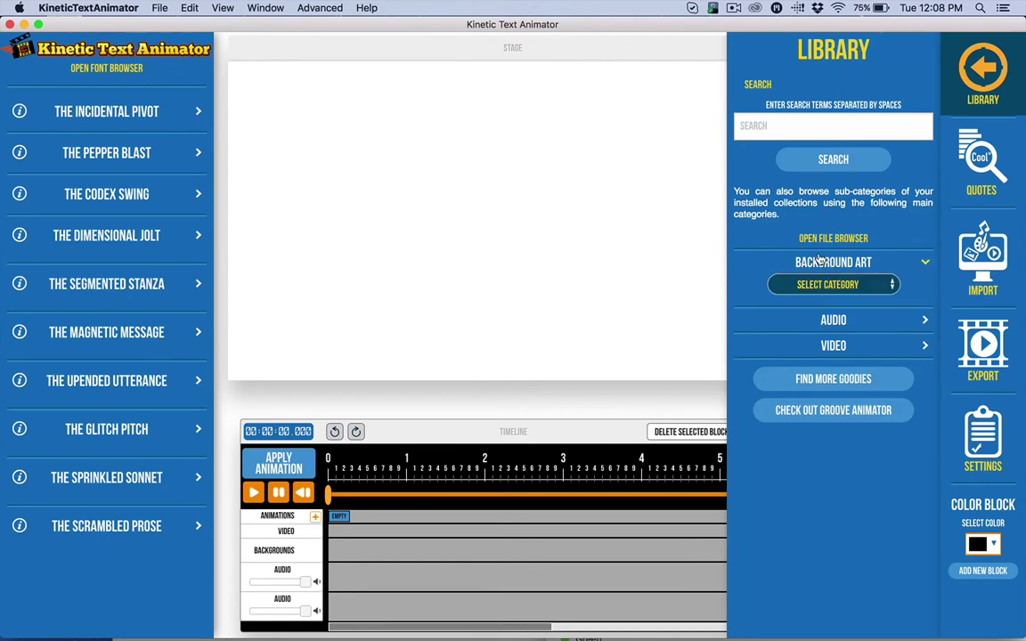
{"action": "left_click", "coordinate": [837, 286]}
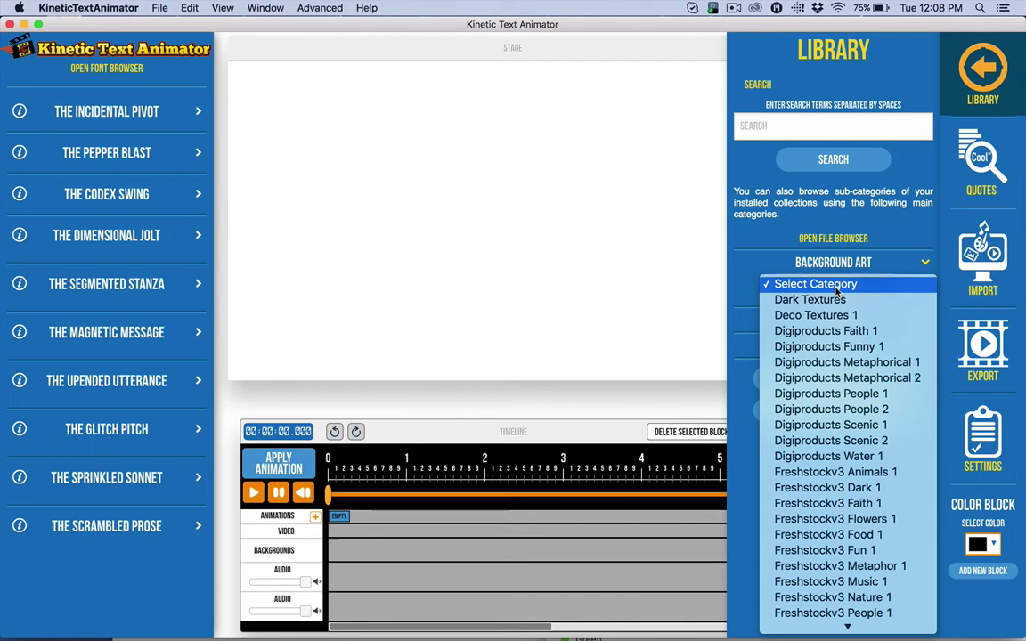
{"action": "left_click", "coordinate": [826, 330]}
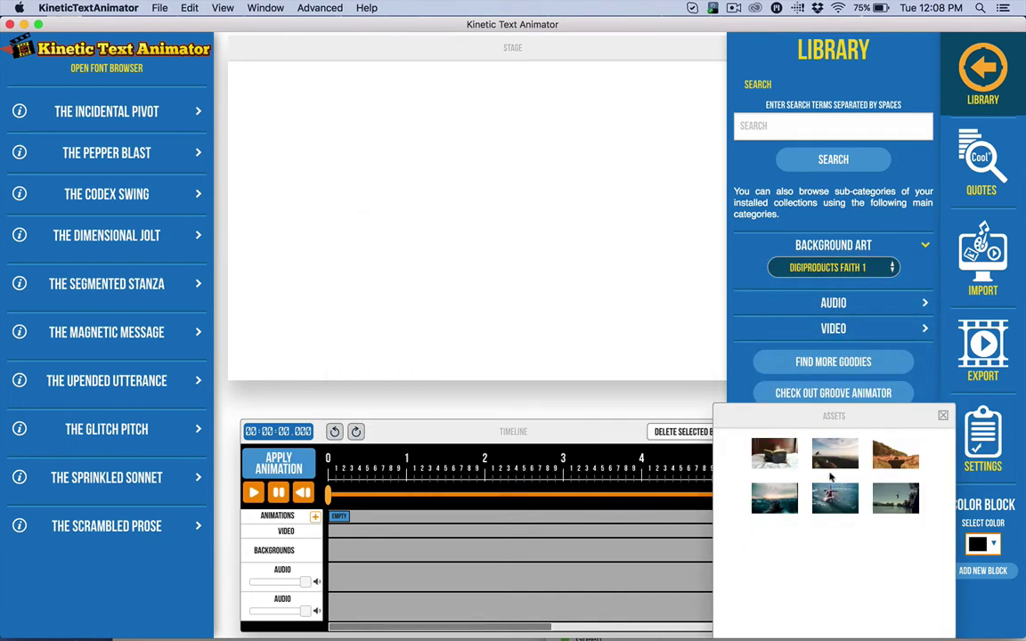
{"action": "mouse_move", "coordinate": [754, 507]}
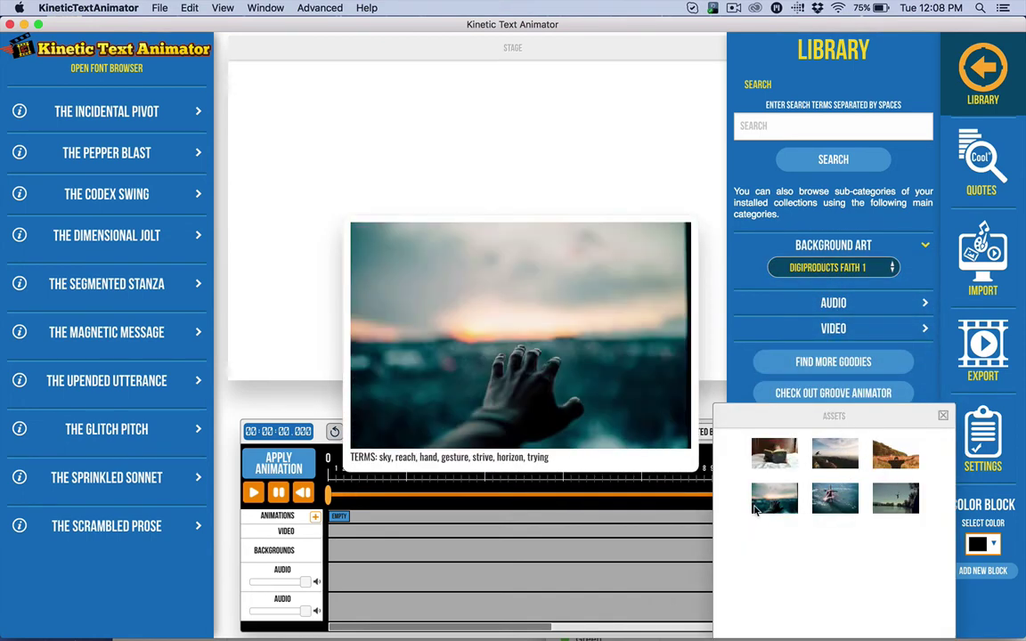
{"action": "mouse_move", "coordinate": [834, 460]}
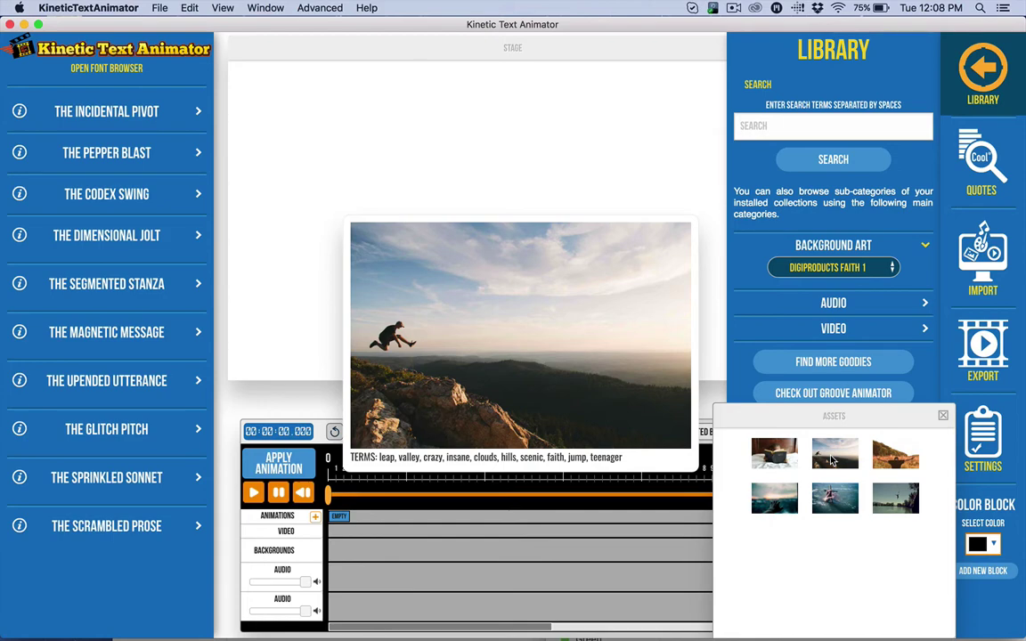
Minimize the animator and rearrange the Finder windows, minimizing the backgrounds window
{"action": "left_click", "coordinate": [24, 25]}
{"action": "left_click", "coordinate": [214, 258]}
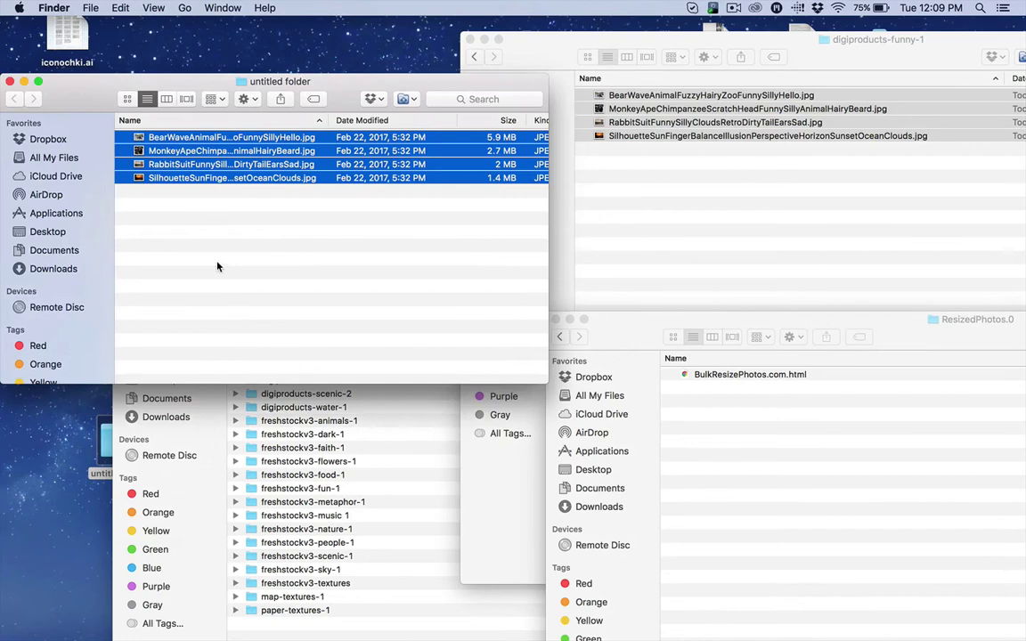
{"action": "left_click", "coordinate": [573, 52]}
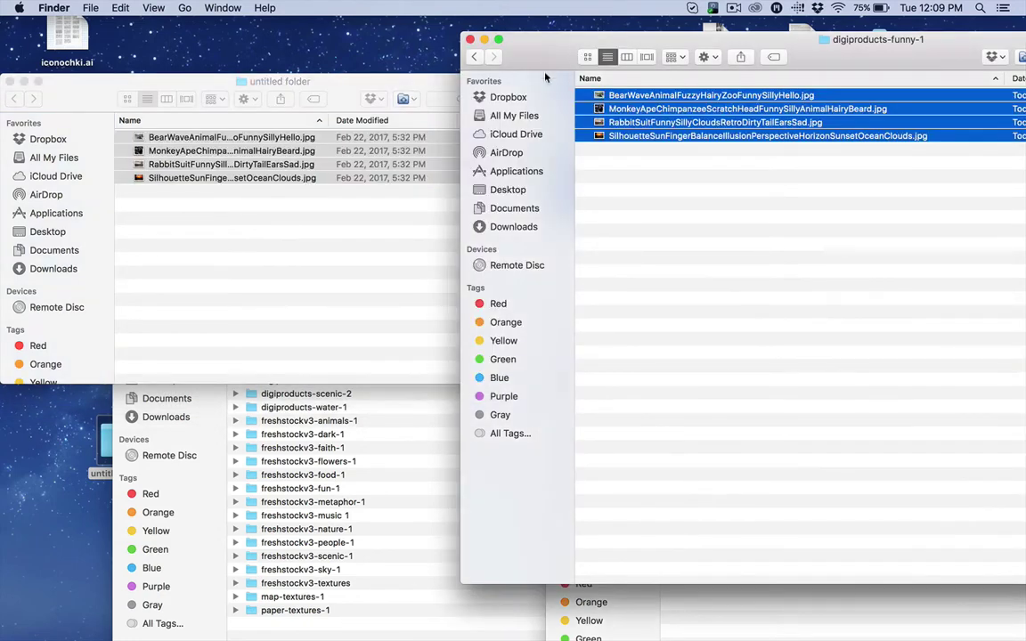
{"action": "left_click", "coordinate": [475, 57]}
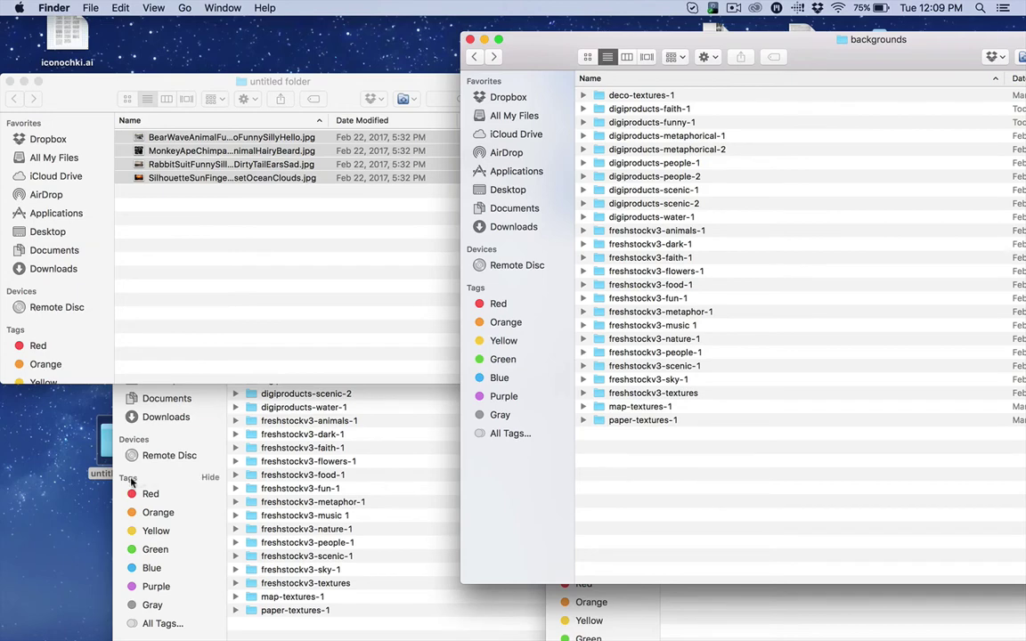
{"action": "left_click_drag", "start_coordinate": [68, 98], "coordinate": [498, 5]}
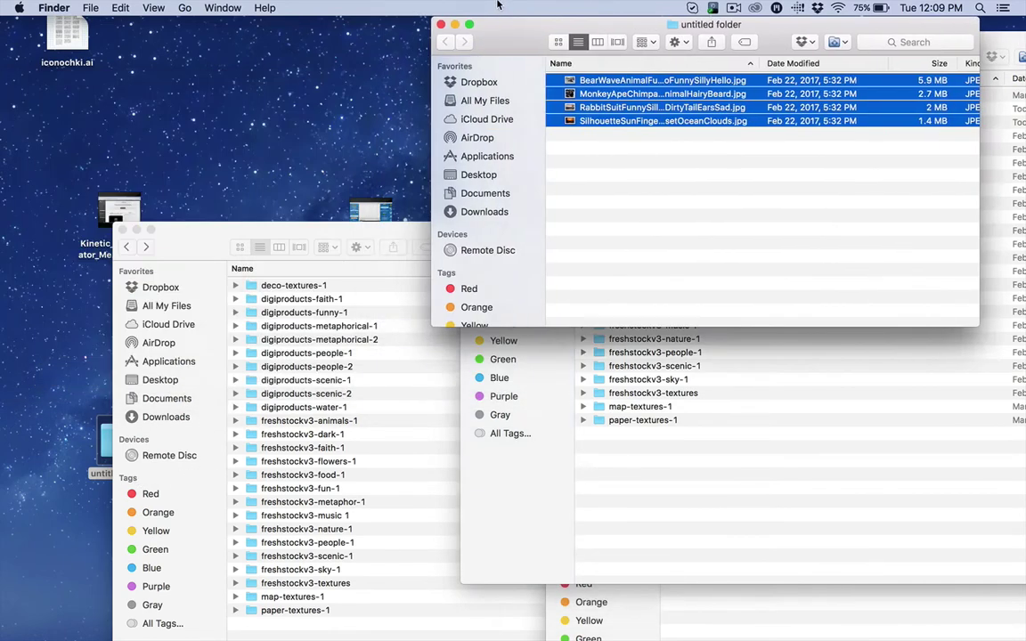
{"action": "left_click", "coordinate": [195, 243]}
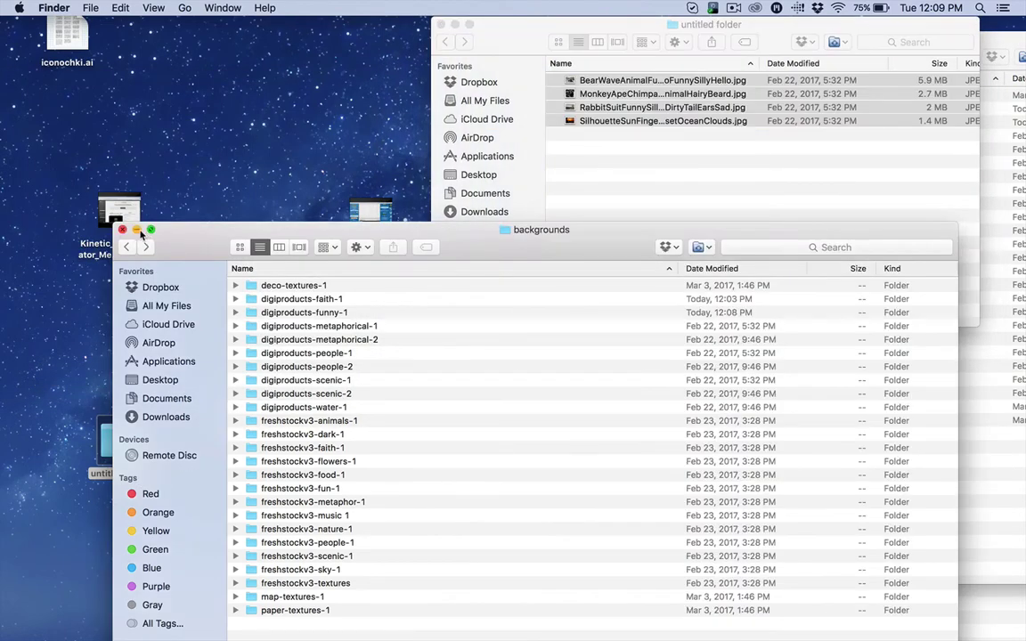
{"action": "key", "text": "super+m"}
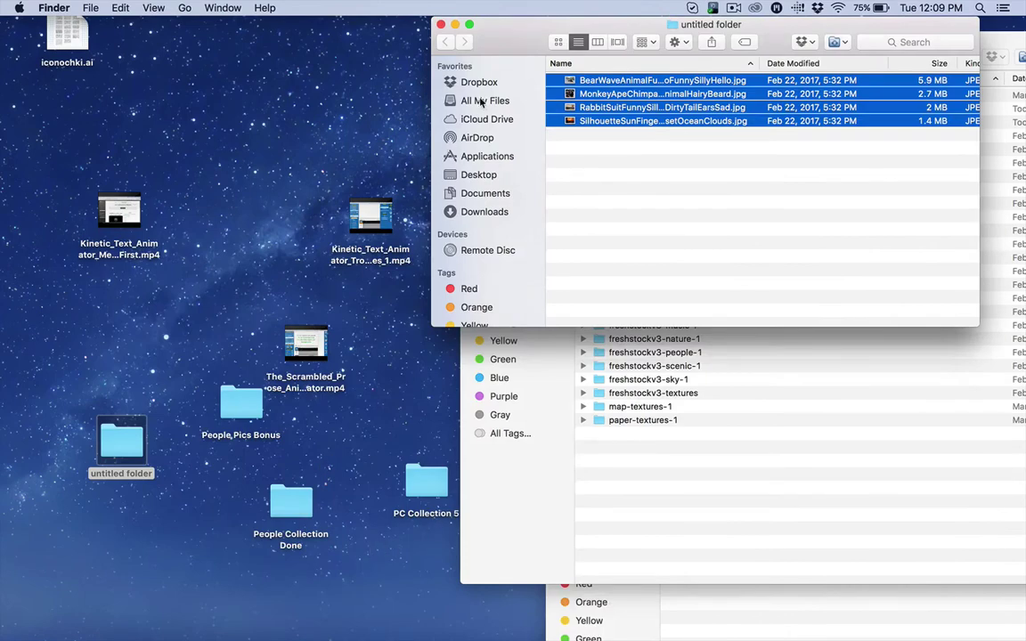
{"action": "left_click_drag", "start_coordinate": [487, 39], "coordinate": [625, 60]}
{"action": "left_click_drag", "start_coordinate": [525, 50], "coordinate": [741, 595]}
Open the Penta Pack Textures folder, peek into Artistic, and place backgrounds beside it
{"action": "left_click_drag", "start_coordinate": [723, 445], "coordinate": [205, 125]}
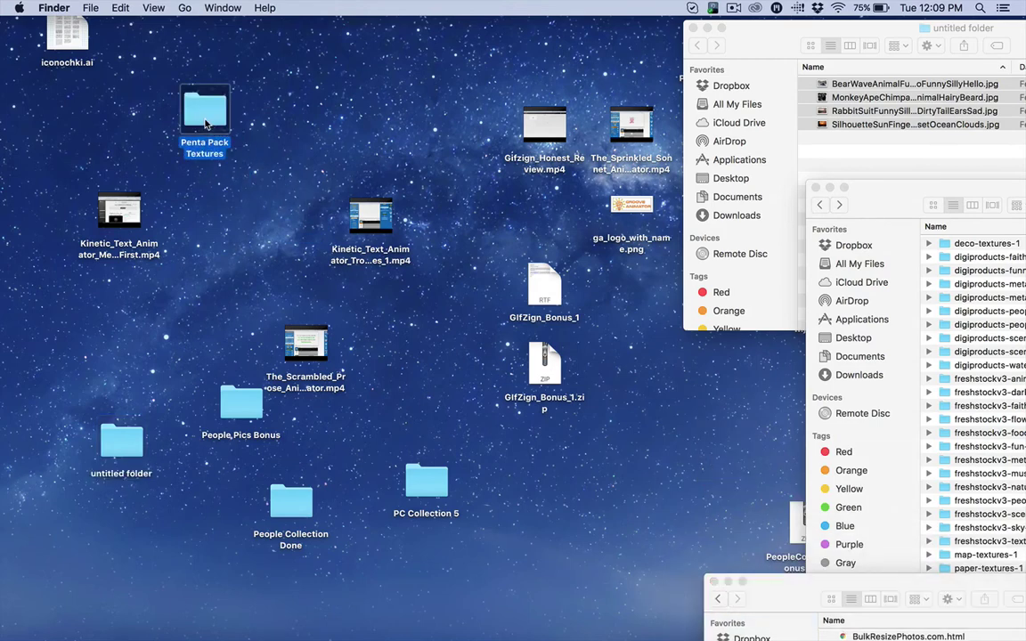
{"action": "double_click", "coordinate": [205, 124]}
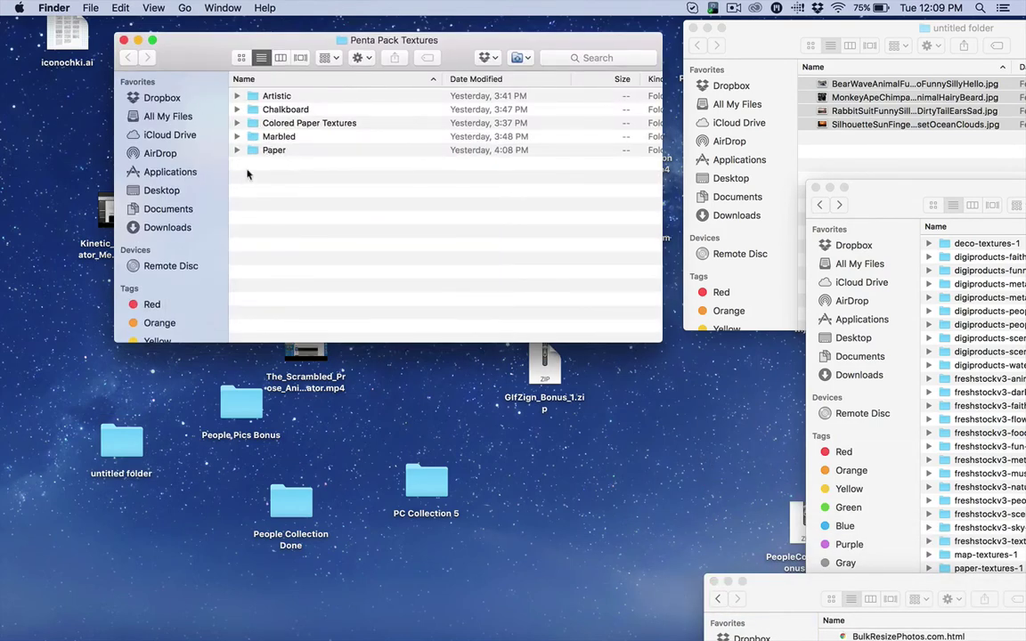
{"action": "double_click", "coordinate": [251, 98]}
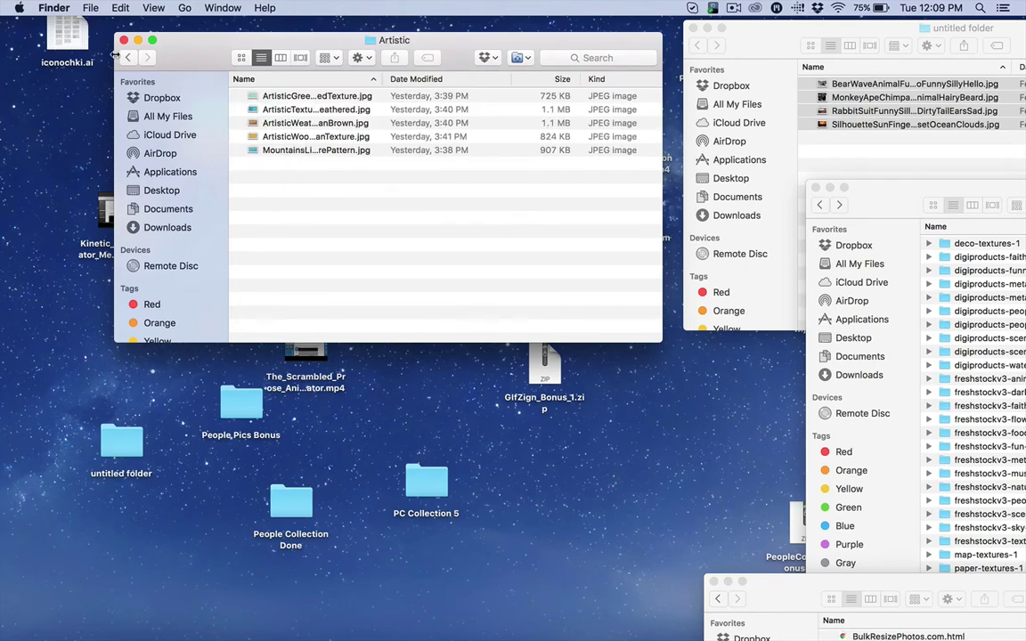
{"action": "left_click", "coordinate": [130, 59]}
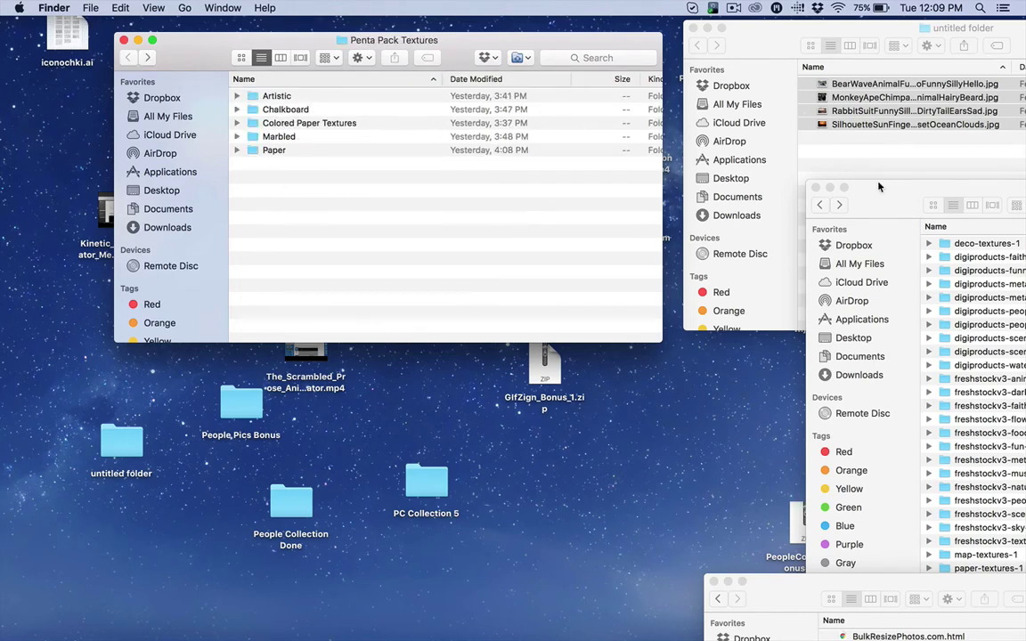
{"action": "left_click_drag", "start_coordinate": [826, 183], "coordinate": [496, 38]}
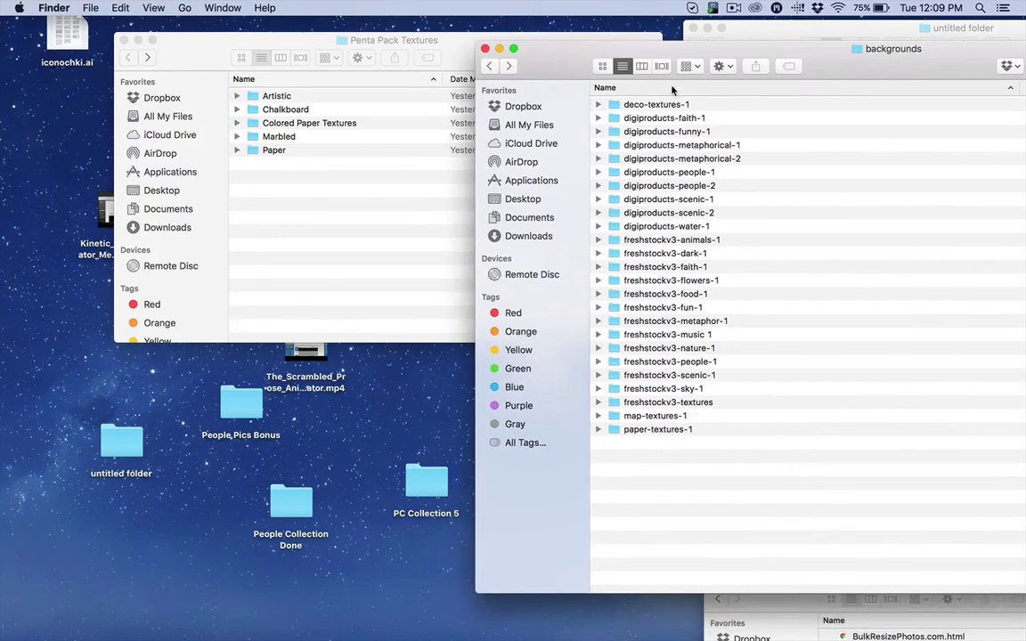
After checking deco-textures-1, create a new folder named textures-new in backgrounds
{"action": "double_click", "coordinate": [655, 107]}
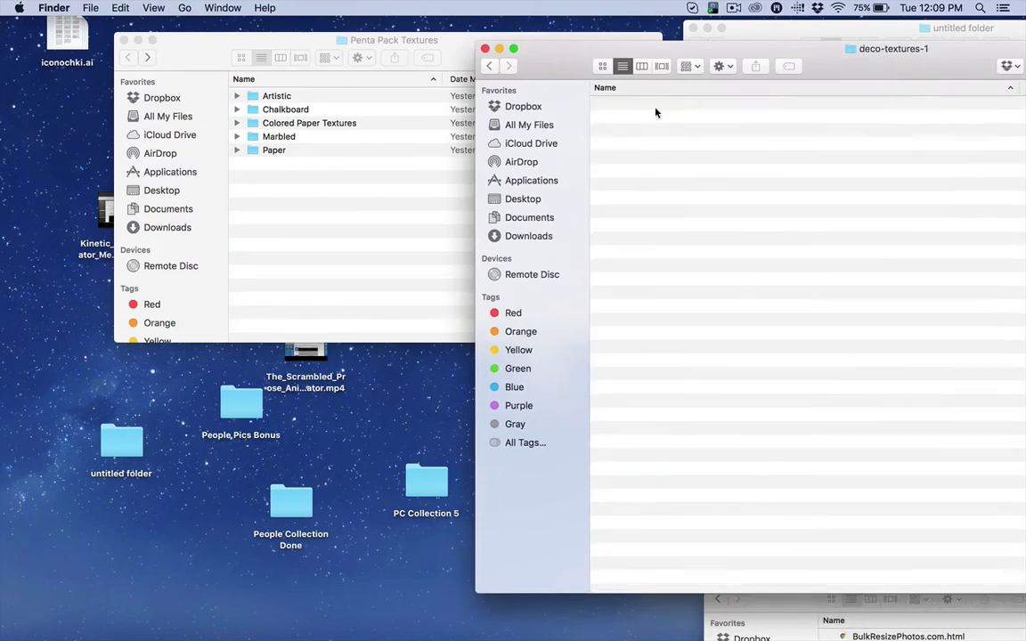
{"action": "left_click", "coordinate": [488, 68]}
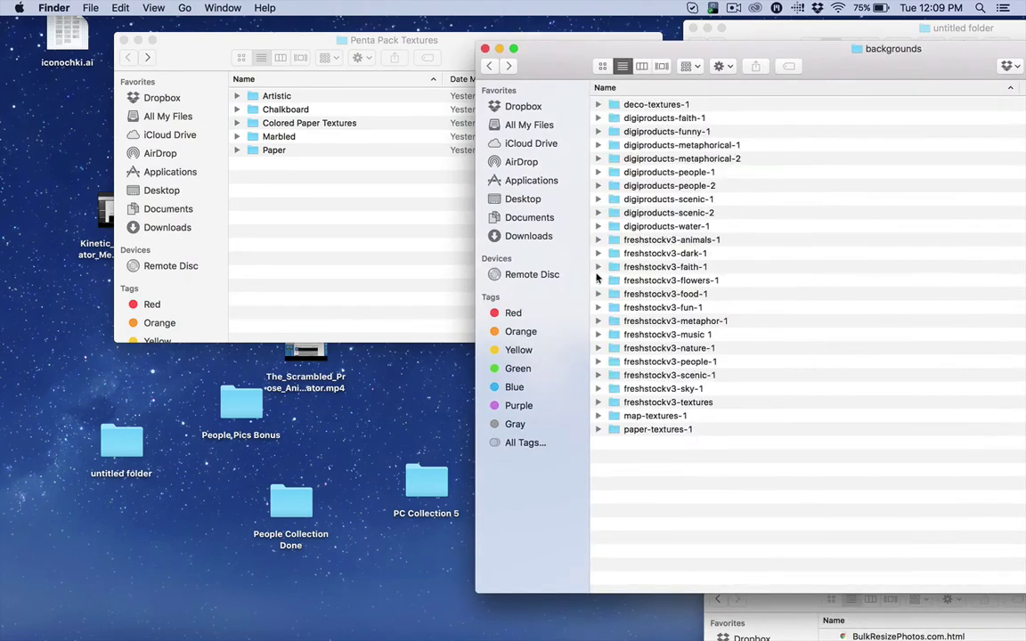
{"action": "right_click", "coordinate": [636, 449]}
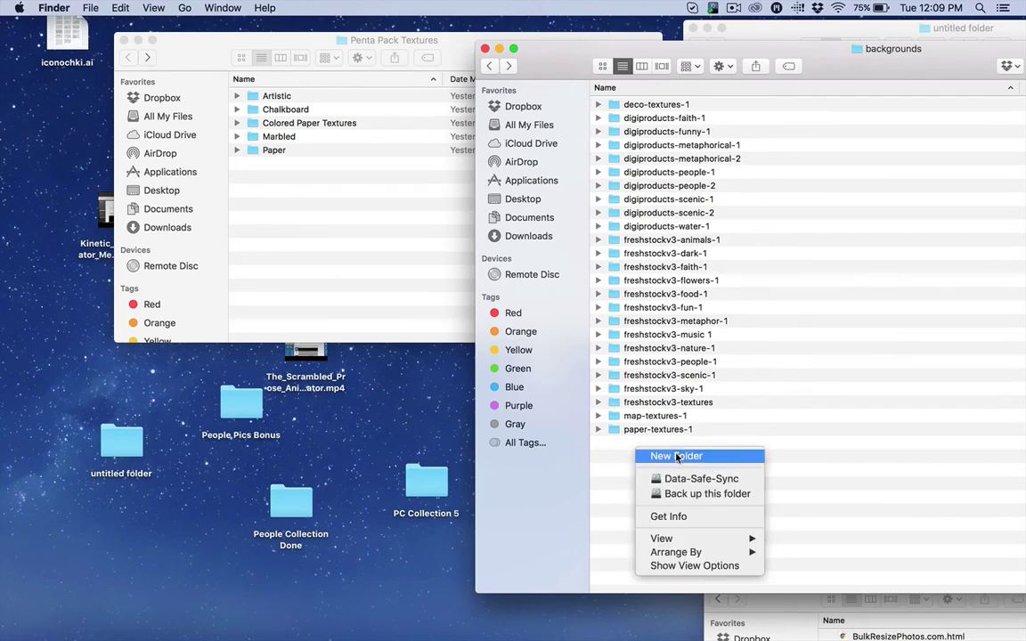
{"action": "left_click", "coordinate": [676, 456]}
{"action": "type", "text": "te"}
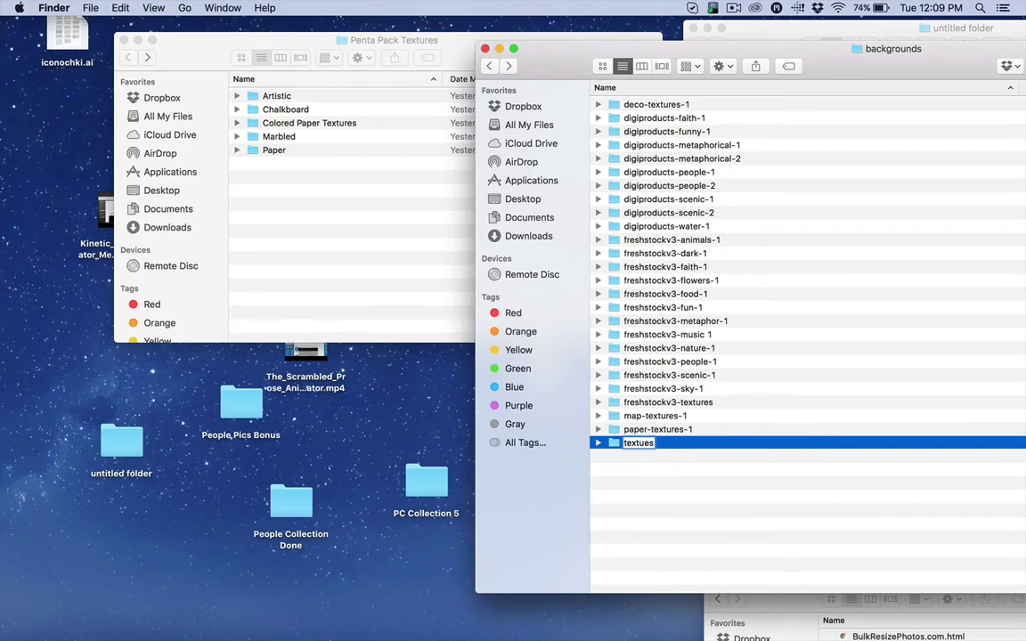
{"action": "type", "text": "xtue"}
{"action": "key", "text": "BackSpace"}
{"action": "type", "text": "res-new"}
Open textures-new and drag all five Artistic images from Penta Pack Textures into it
{"action": "double_click", "coordinate": [614, 448]}
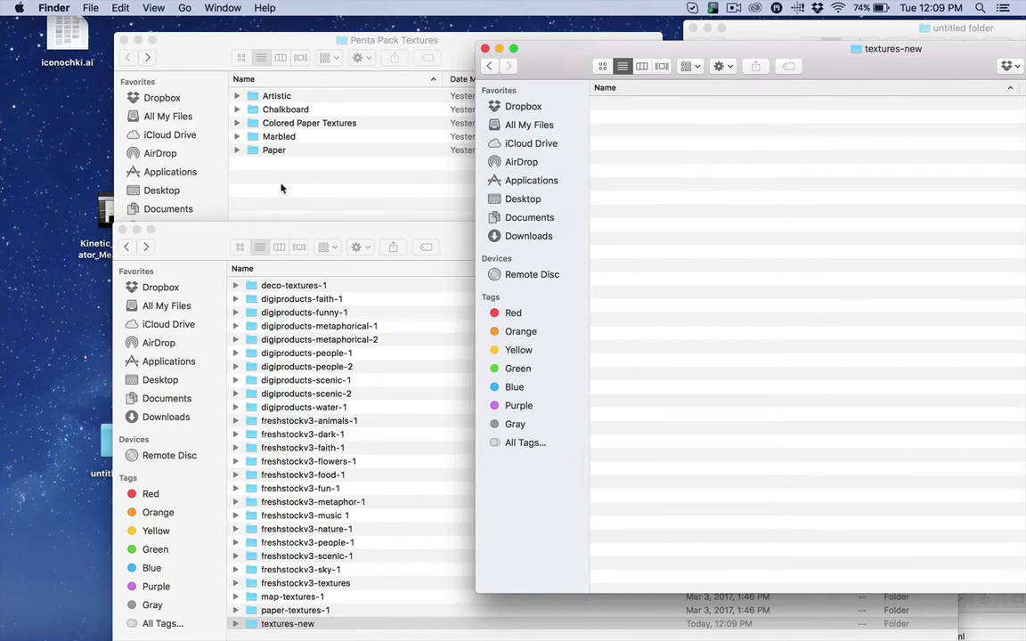
{"action": "left_click", "coordinate": [178, 55]}
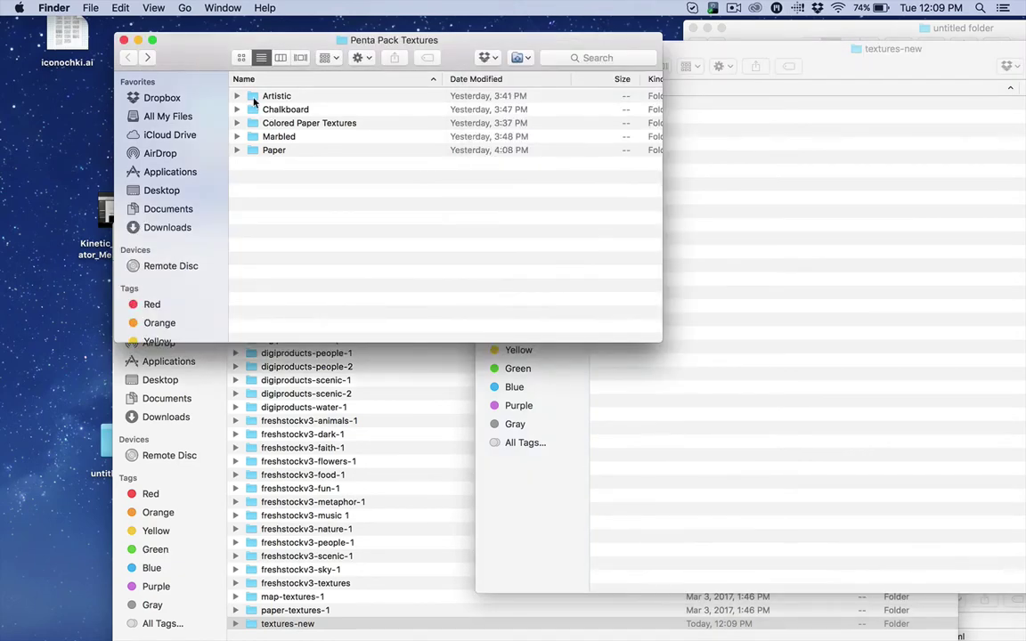
{"action": "double_click", "coordinate": [256, 98]}
{"action": "key", "text": "super+a"}
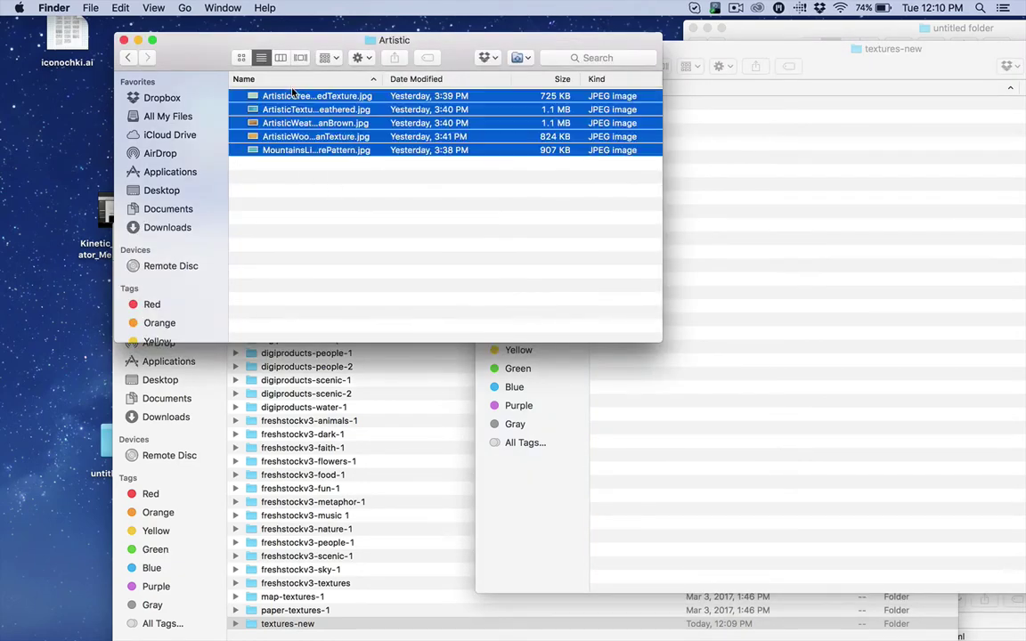
{"action": "left_click_drag", "start_coordinate": [287, 117], "coordinate": [837, 162]}
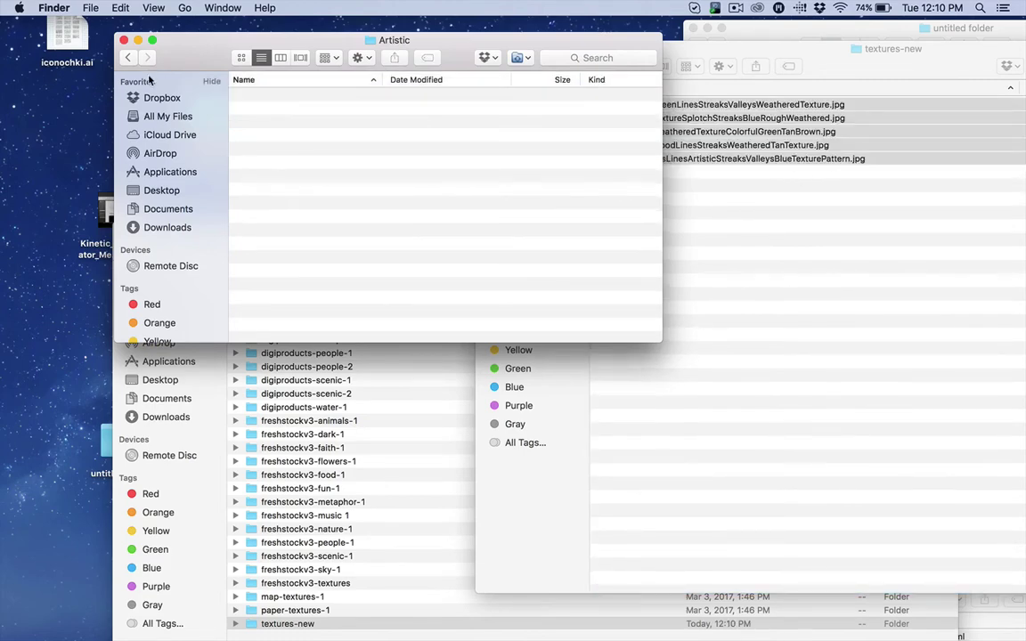
Drag the Chalkboard images into textures-new, then undo the move out of their folder
{"action": "key", "text": "super+bracketleft"}
{"action": "double_click", "coordinate": [257, 109]}
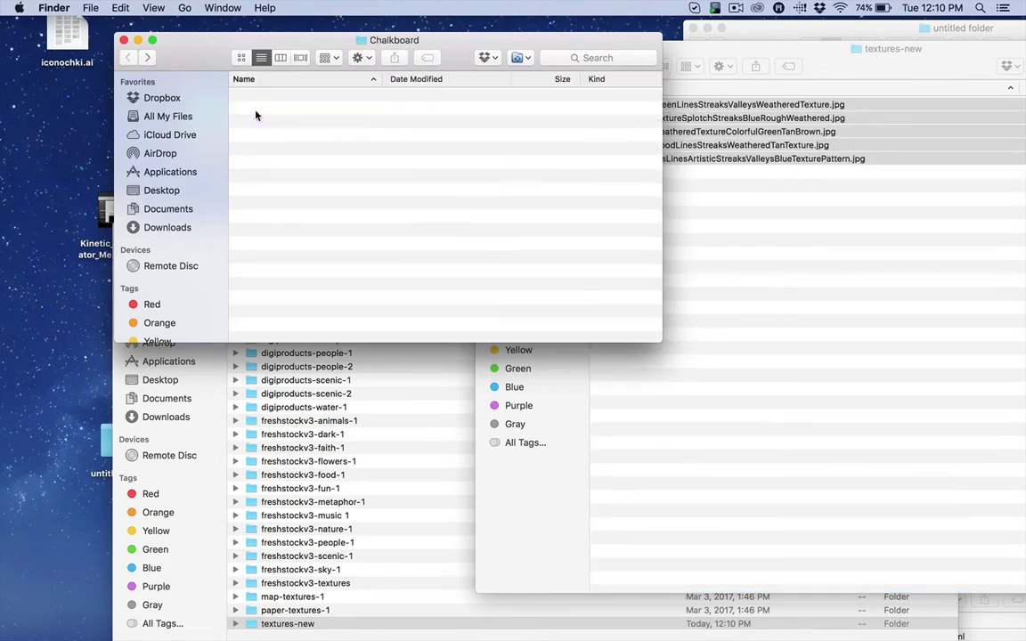
{"action": "key", "text": "super+a"}
{"action": "left_click_drag", "start_coordinate": [302, 122], "coordinate": [655, 259]}
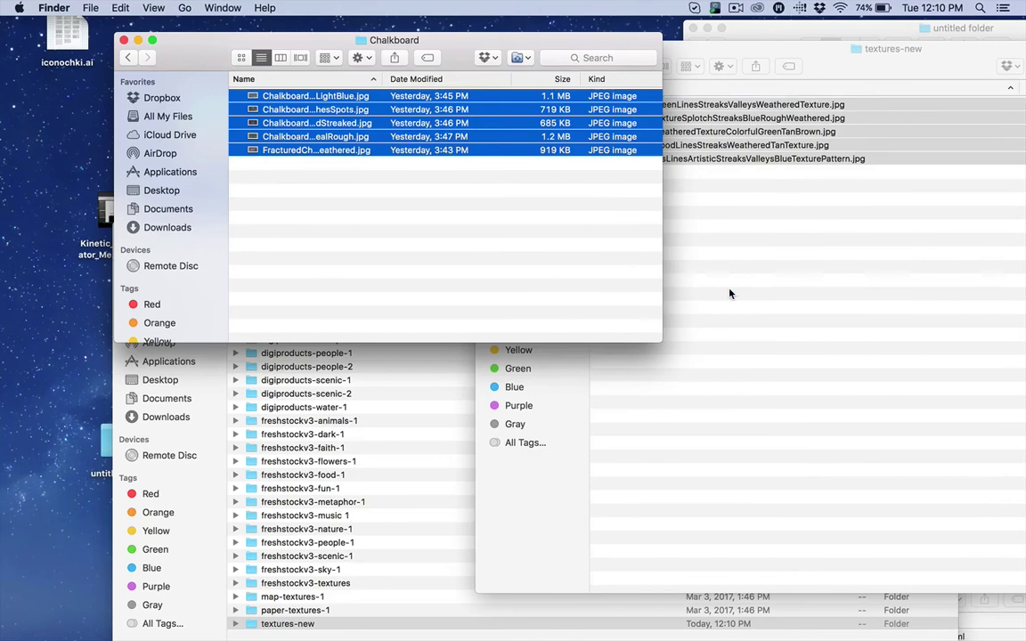
{"action": "key", "text": "super+z"}
{"action": "key", "text": "super+z"}
{"action": "left_click", "coordinate": [128, 59]}
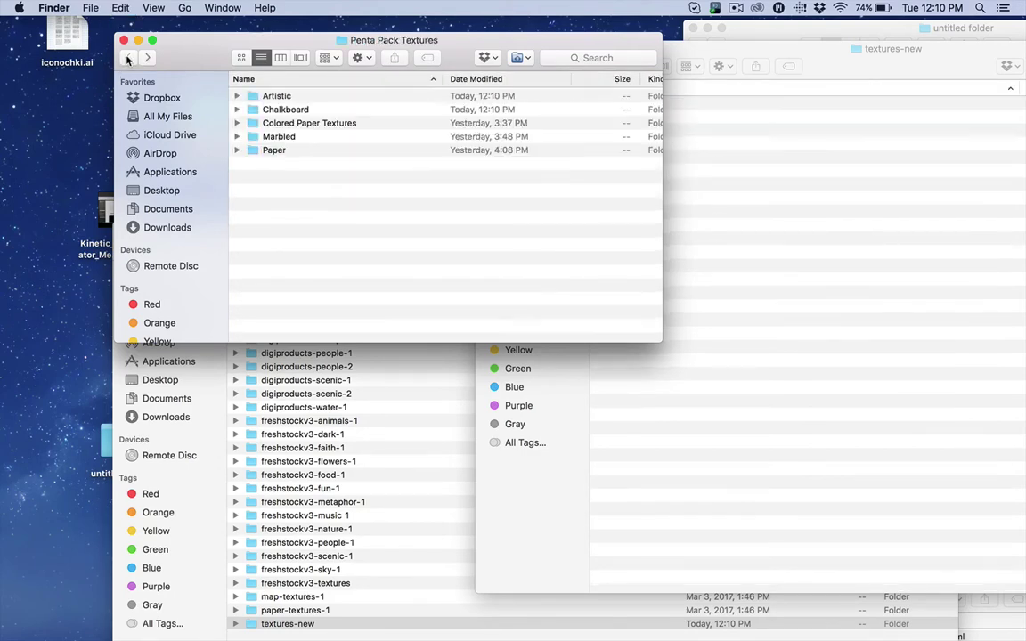
Copy the five Artistic images into textures-new
{"action": "double_click", "coordinate": [258, 95]}
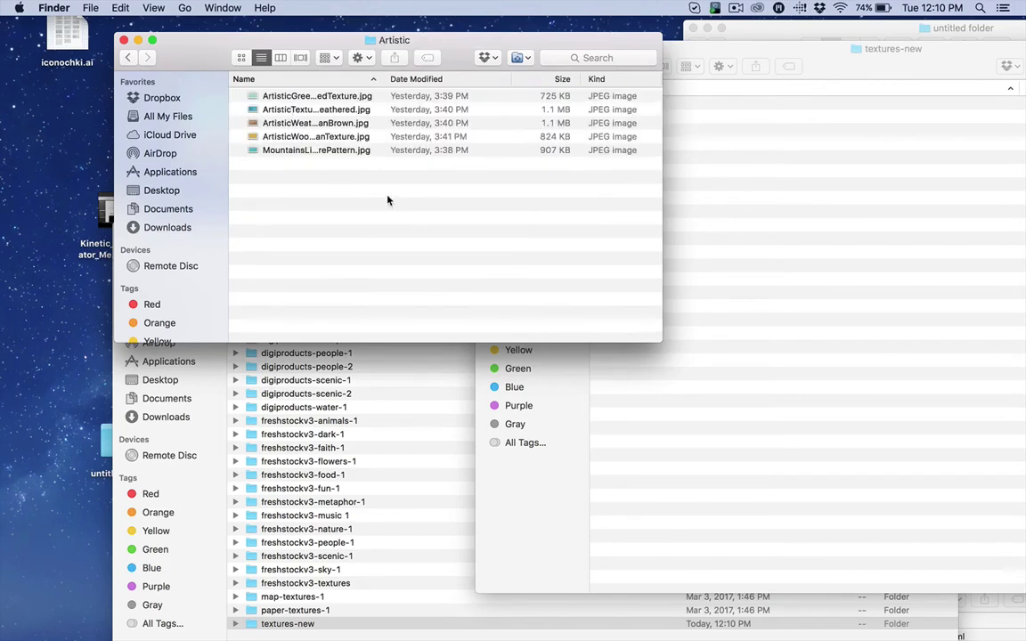
{"action": "left_click_drag", "start_coordinate": [387, 200], "coordinate": [344, 238]}
{"action": "key", "text": "super+a"}
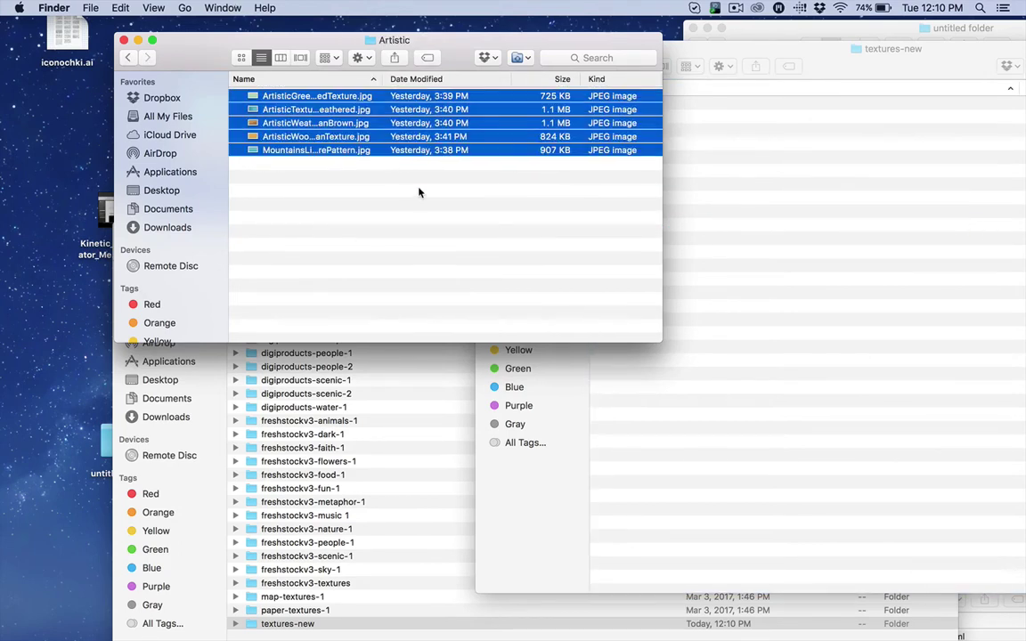
{"action": "left_click_drag", "start_coordinate": [341, 130], "coordinate": [690, 320]}
Copy the five Chalkboard images into textures-new
{"action": "left_click", "coordinate": [128, 57]}
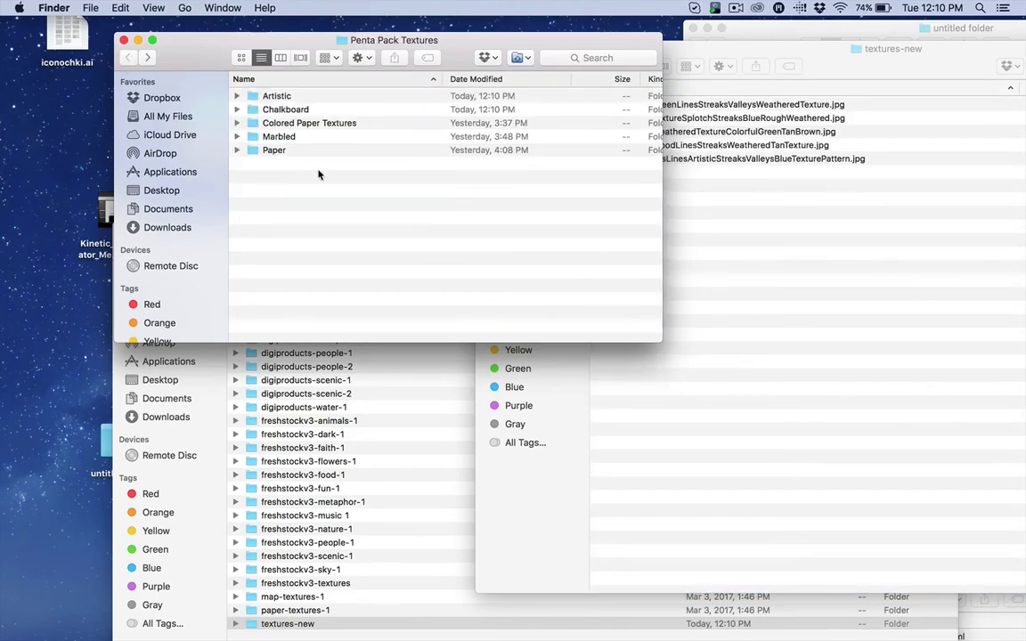
{"action": "double_click", "coordinate": [233, 108]}
{"action": "left_click_drag", "start_coordinate": [365, 209], "coordinate": [259, 52]}
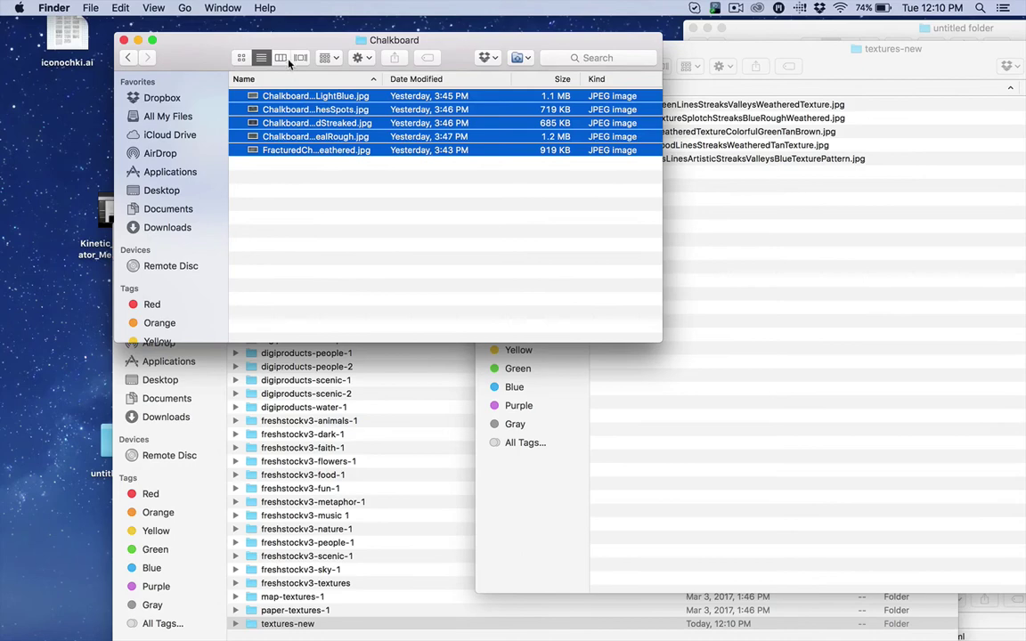
{"action": "left_click_drag", "start_coordinate": [276, 96], "coordinate": [712, 280]}
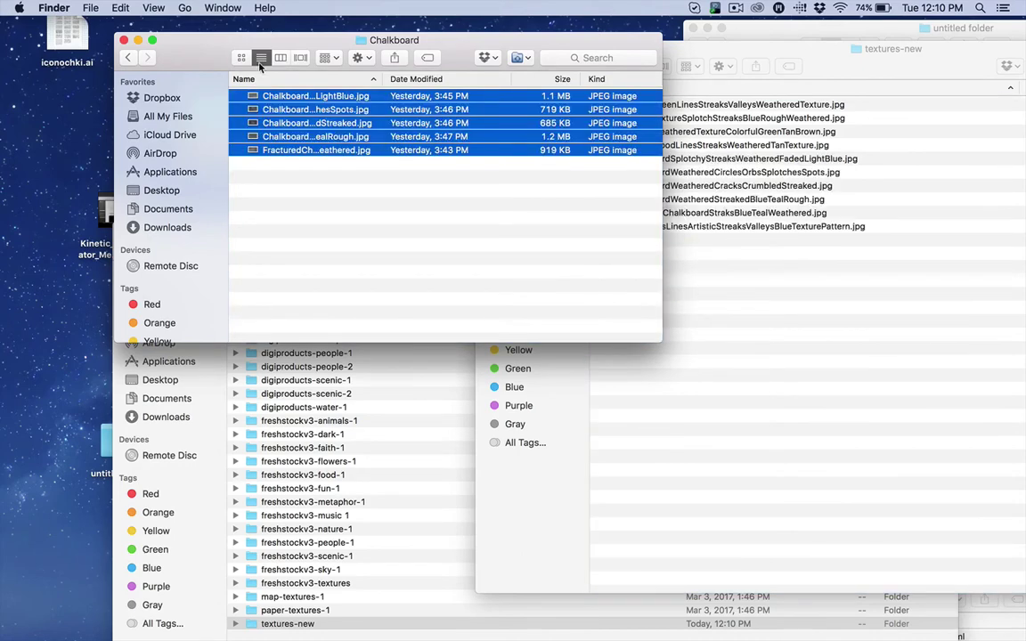
Copy the five Colored Paper Textures images into textures-new
{"action": "left_click", "coordinate": [128, 58]}
{"action": "left_click", "coordinate": [298, 125]}
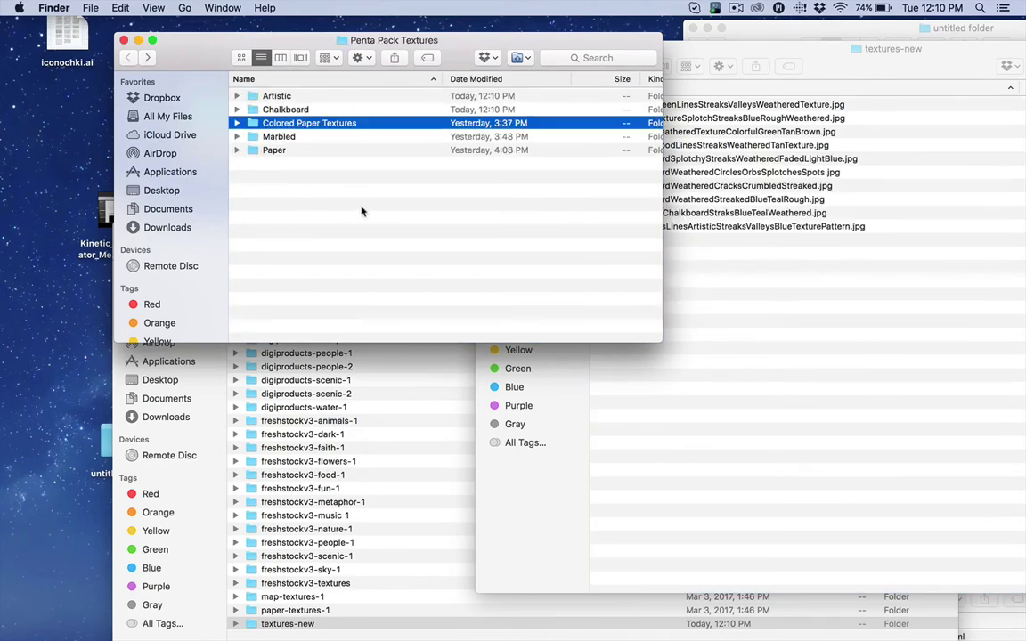
{"action": "double_click", "coordinate": [250, 125]}
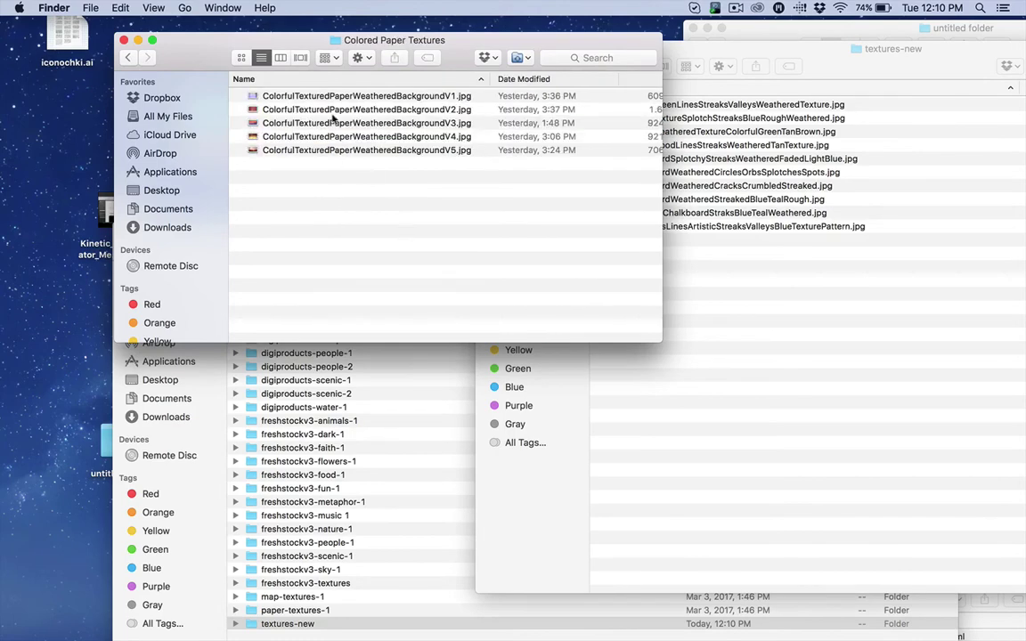
{"action": "left_click_drag", "start_coordinate": [270, 164], "coordinate": [264, 53]}
{"action": "left_click_drag", "start_coordinate": [279, 115], "coordinate": [689, 312]}
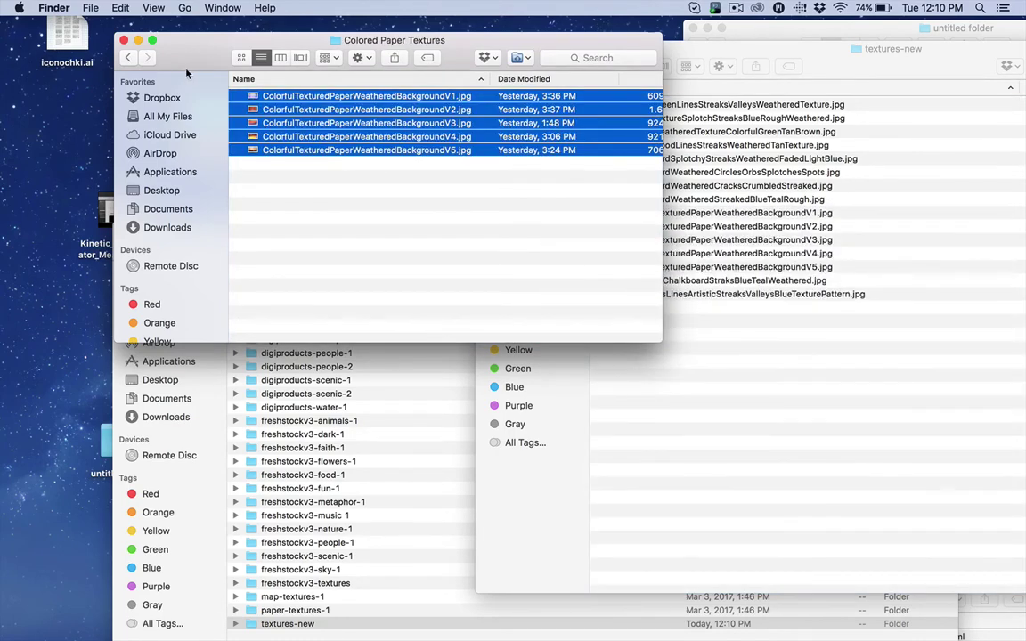
Copy the five Marbled images and the five Paper images into textures-new
{"action": "left_click", "coordinate": [130, 59]}
{"action": "double_click", "coordinate": [270, 136]}
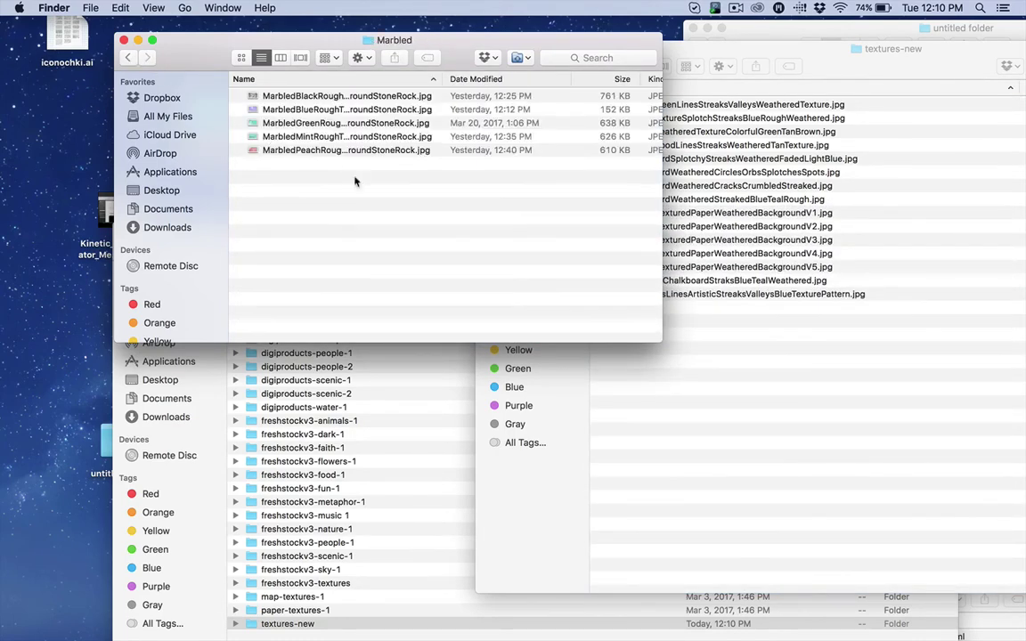
{"action": "left_click_drag", "start_coordinate": [354, 178], "coordinate": [289, 59]}
{"action": "left_click_drag", "start_coordinate": [267, 99], "coordinate": [803, 424]}
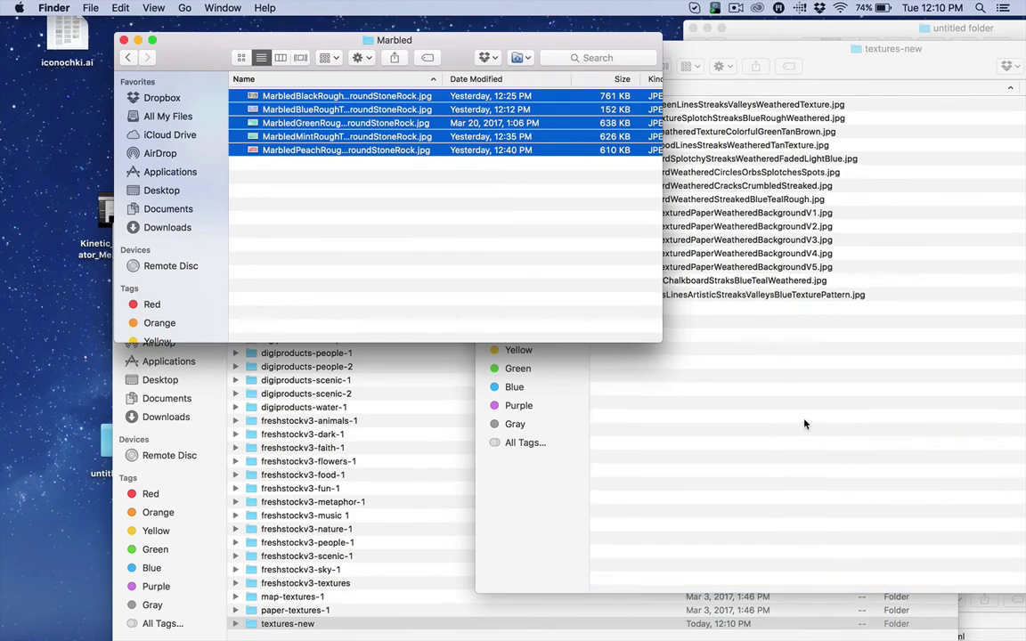
{"action": "left_click", "coordinate": [127, 59]}
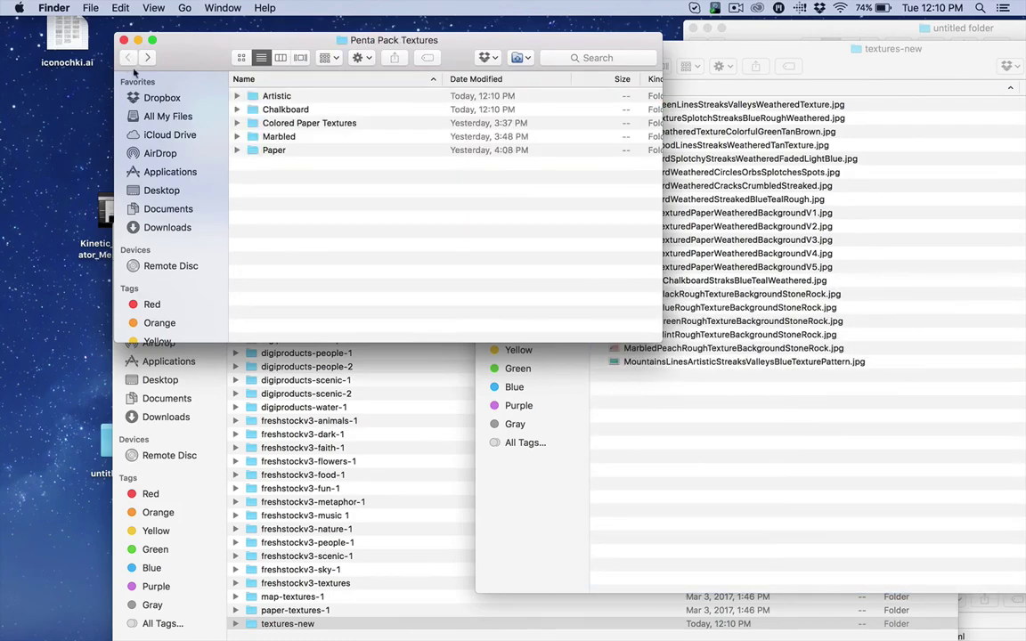
{"action": "double_click", "coordinate": [254, 149]}
{"action": "left_click_drag", "start_coordinate": [403, 206], "coordinate": [369, 84]}
{"action": "left_click_drag", "start_coordinate": [325, 123], "coordinate": [696, 449]}
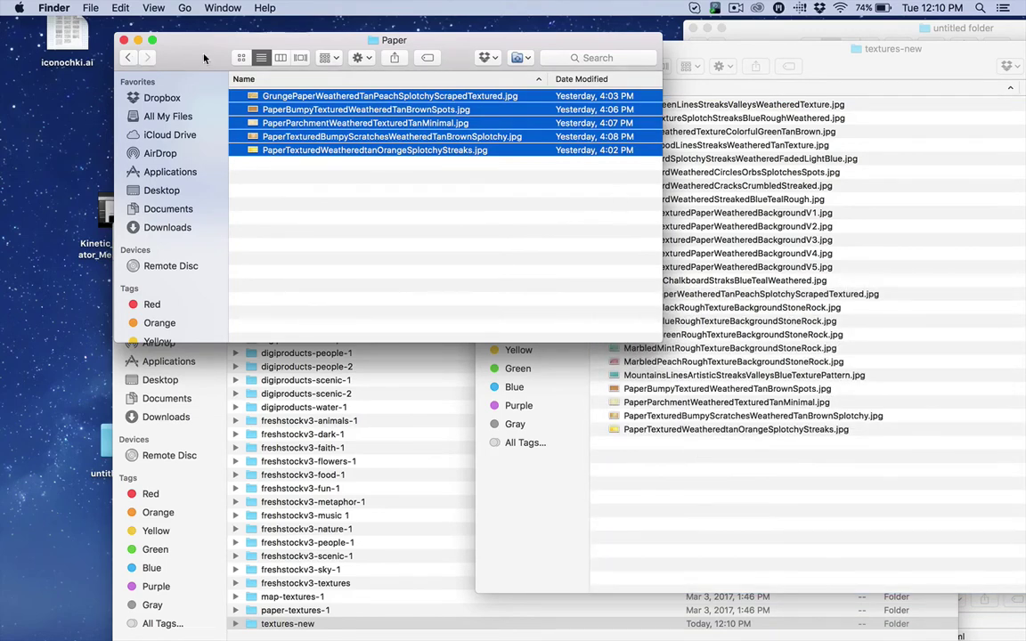
Reopen textures-new from backgrounds, enlarge it to check the 25 JPEG textures, then close it
{"action": "left_click", "coordinate": [127, 41]}
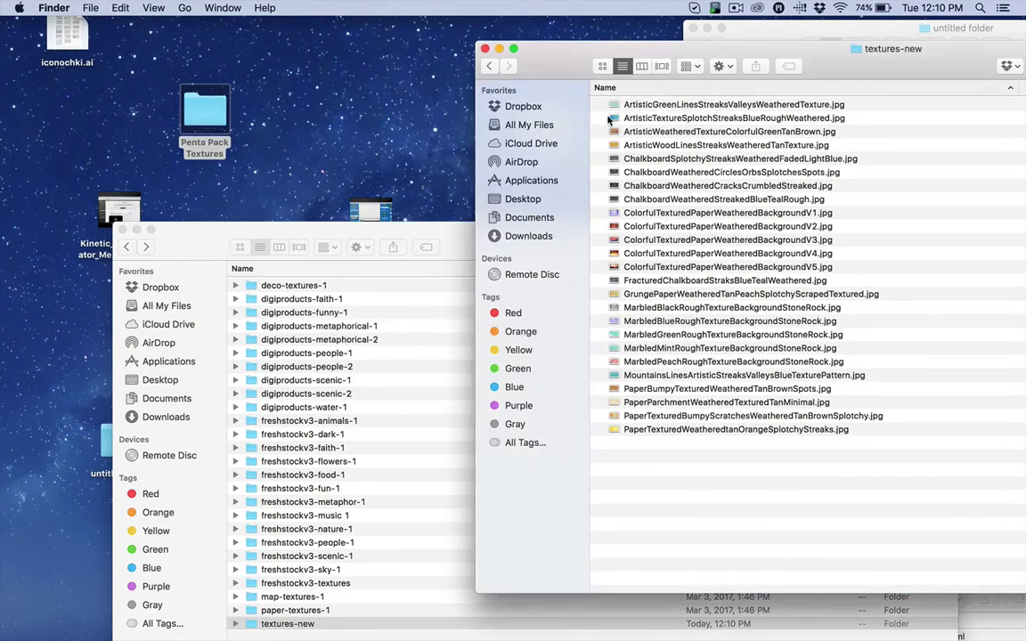
{"action": "left_click", "coordinate": [491, 68]}
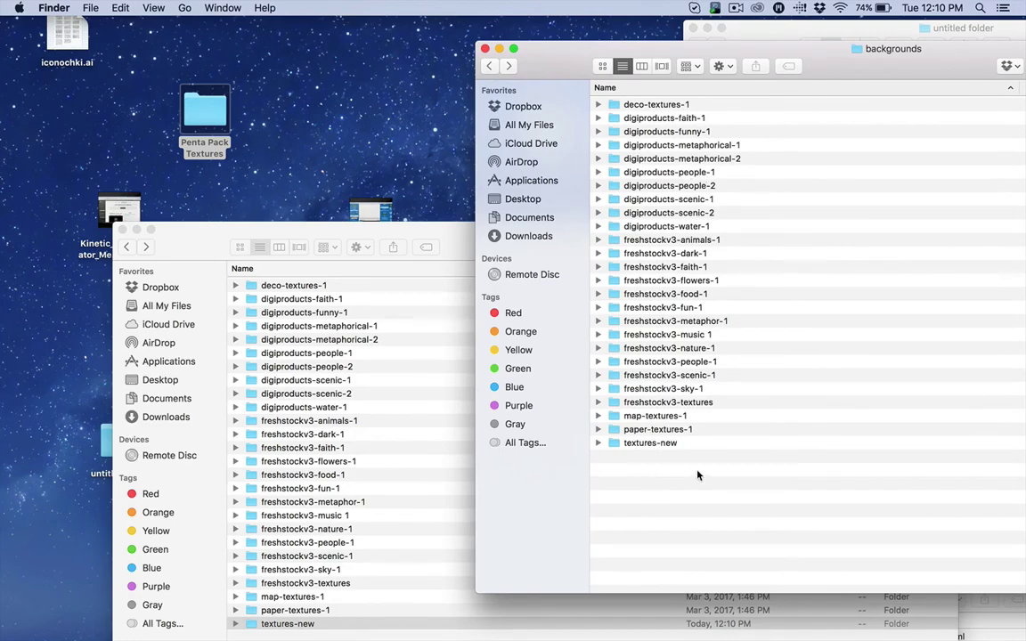
{"action": "double_click", "coordinate": [618, 442]}
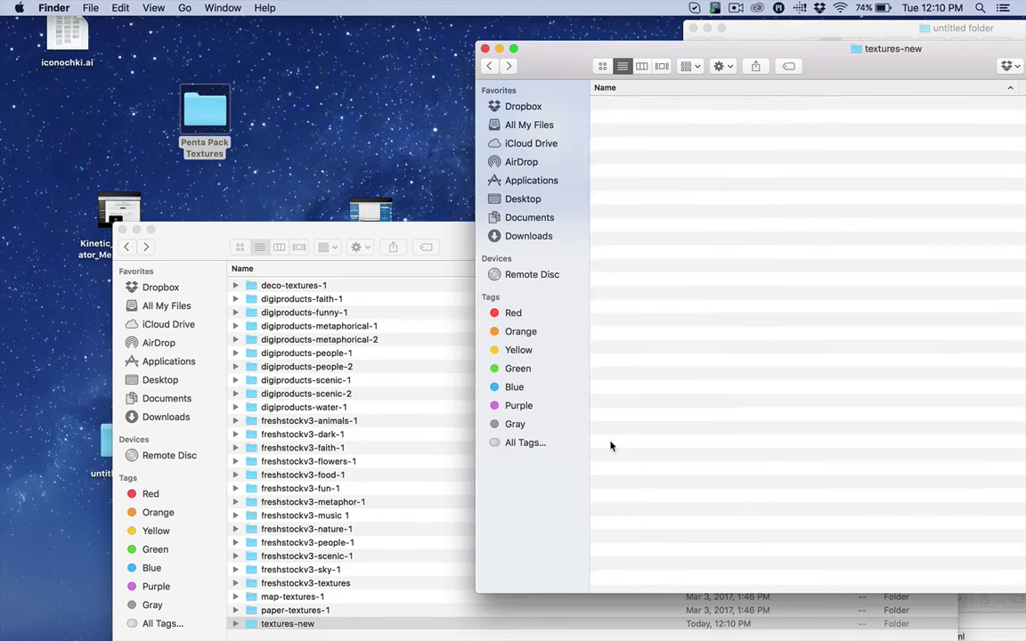
{"action": "double_click", "coordinate": [525, 54]}
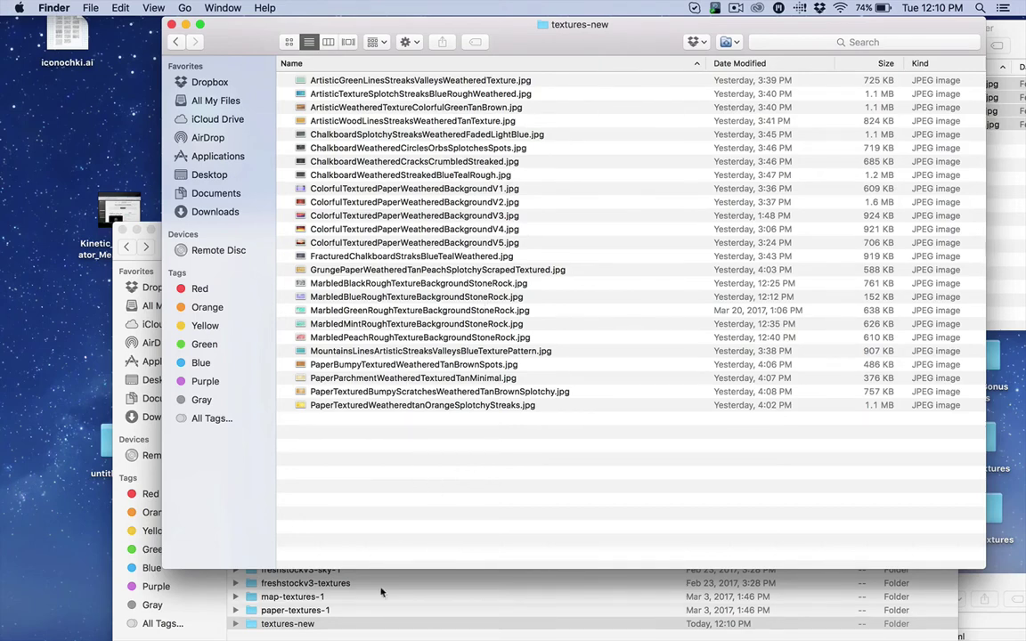
{"action": "left_click", "coordinate": [171, 24]}
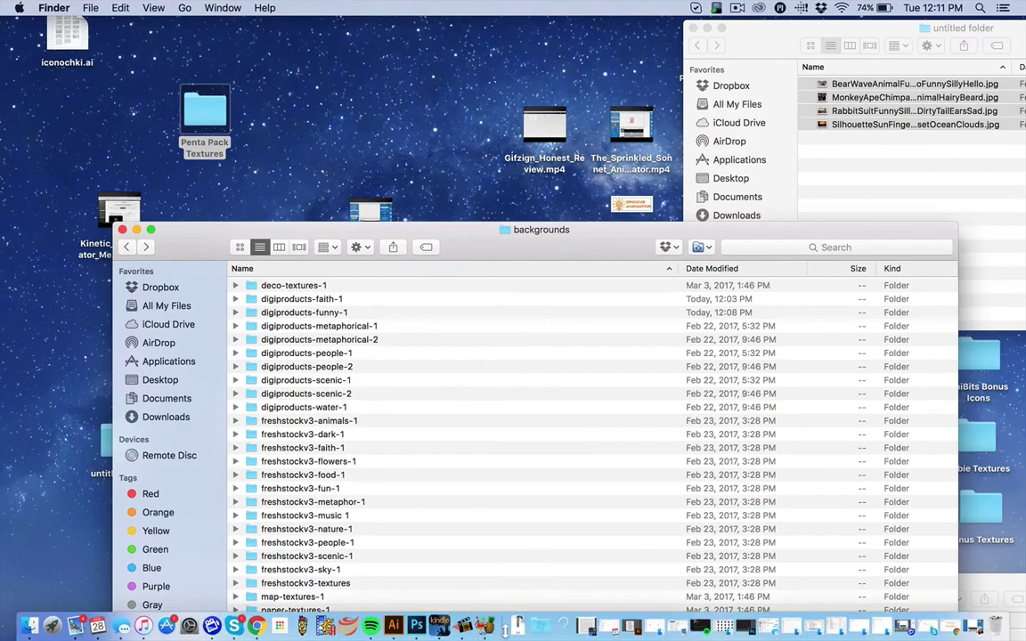
In the Library's Background Art, choose Textures New and add the orange-pink texture to the Backgrounds track
{"action": "left_click", "coordinate": [458, 626]}
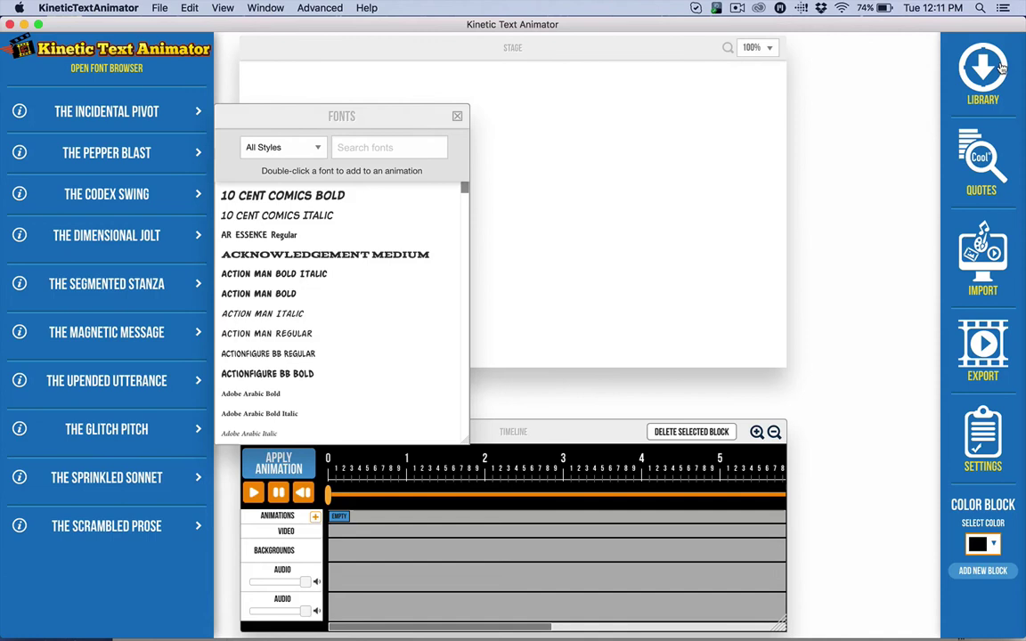
{"action": "left_click", "coordinate": [983, 62]}
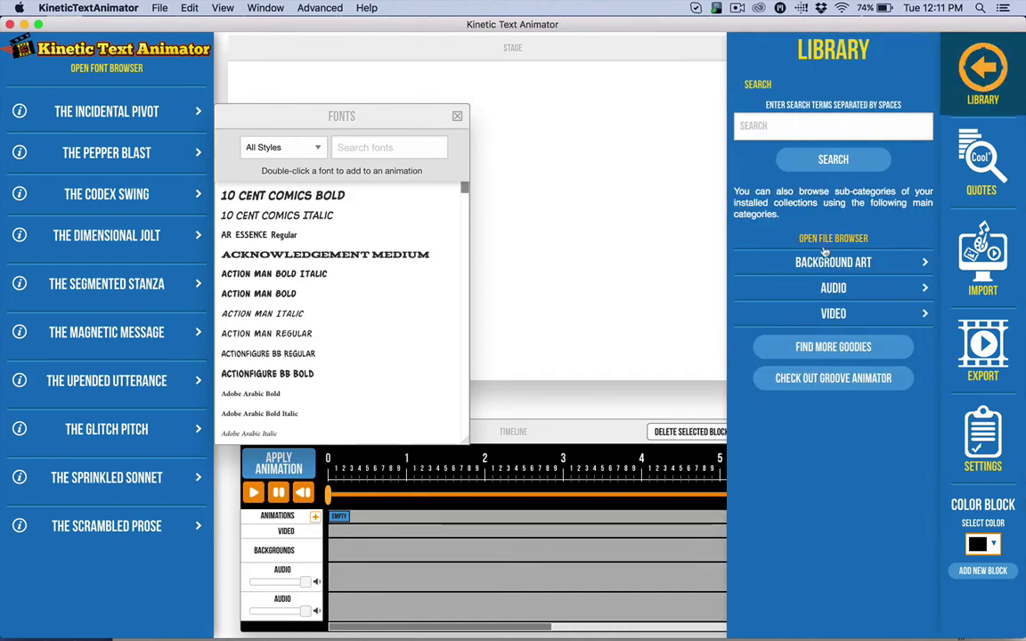
{"action": "left_click", "coordinate": [828, 261]}
{"action": "left_click", "coordinate": [830, 348]}
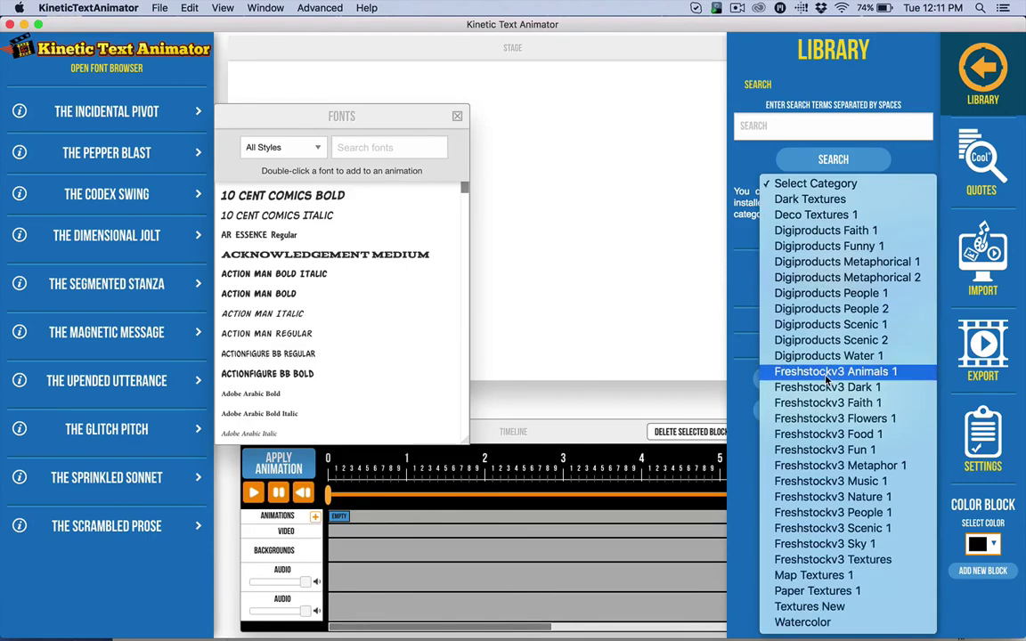
{"action": "left_click", "coordinate": [814, 606]}
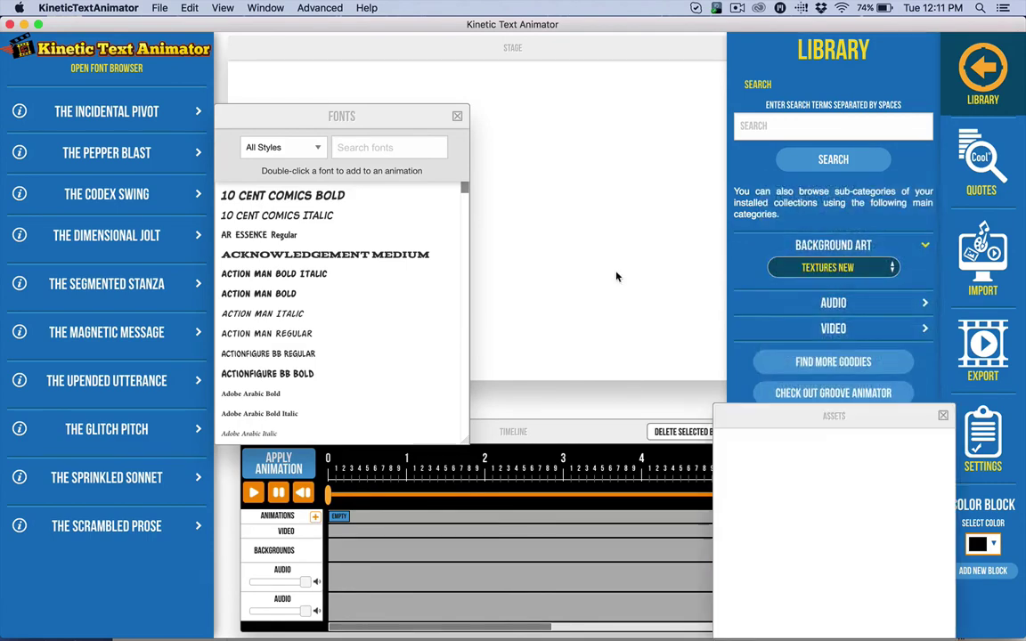
{"action": "mouse_move", "coordinate": [837, 534]}
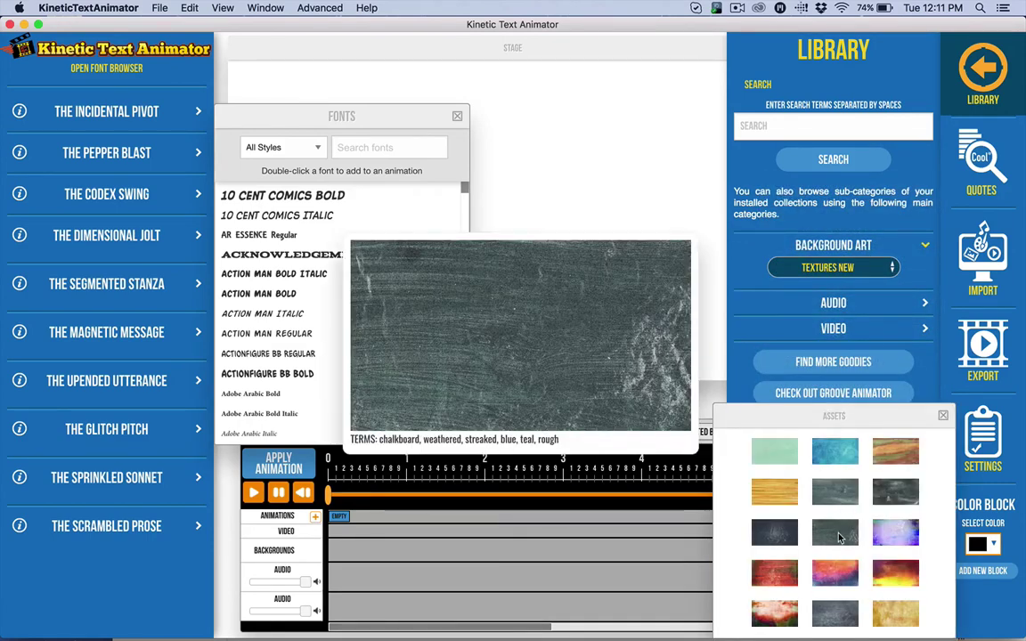
{"action": "left_click", "coordinate": [835, 573]}
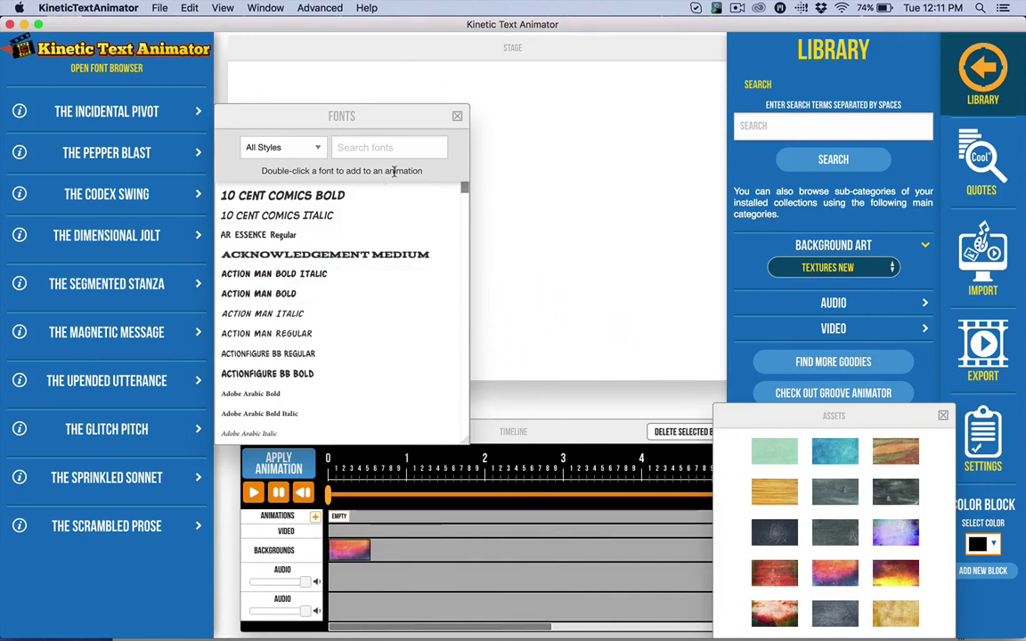
Close the fonts panel, open app data via Advanced > Manage app data, and enter kinetictextanimator/backgrounds
{"action": "left_click", "coordinate": [457, 116]}
{"action": "left_click", "coordinate": [317, 8]}
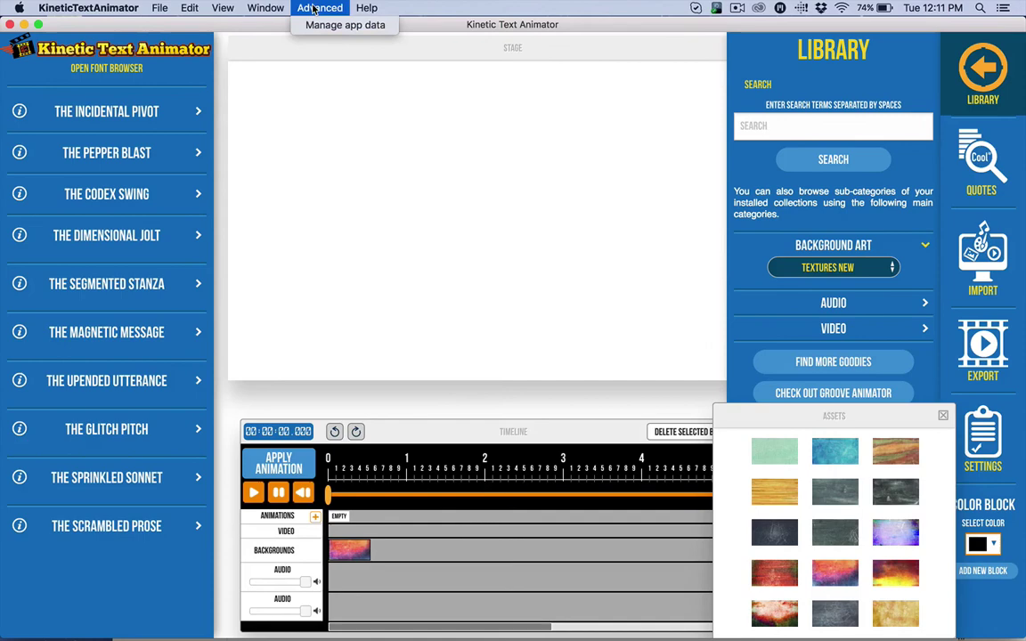
{"action": "left_click", "coordinate": [330, 28]}
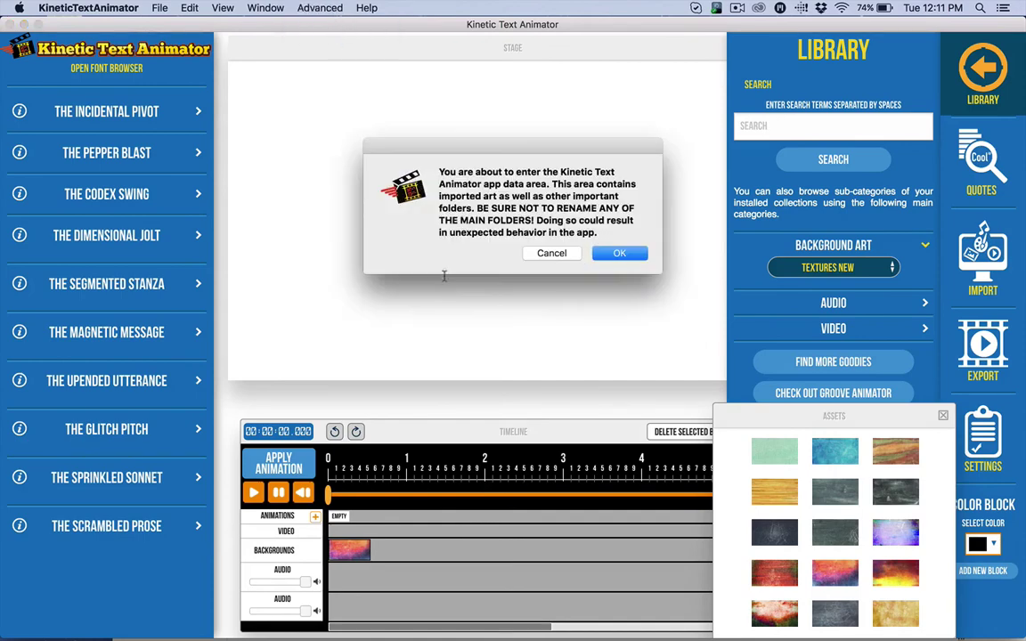
{"action": "left_click", "coordinate": [615, 254]}
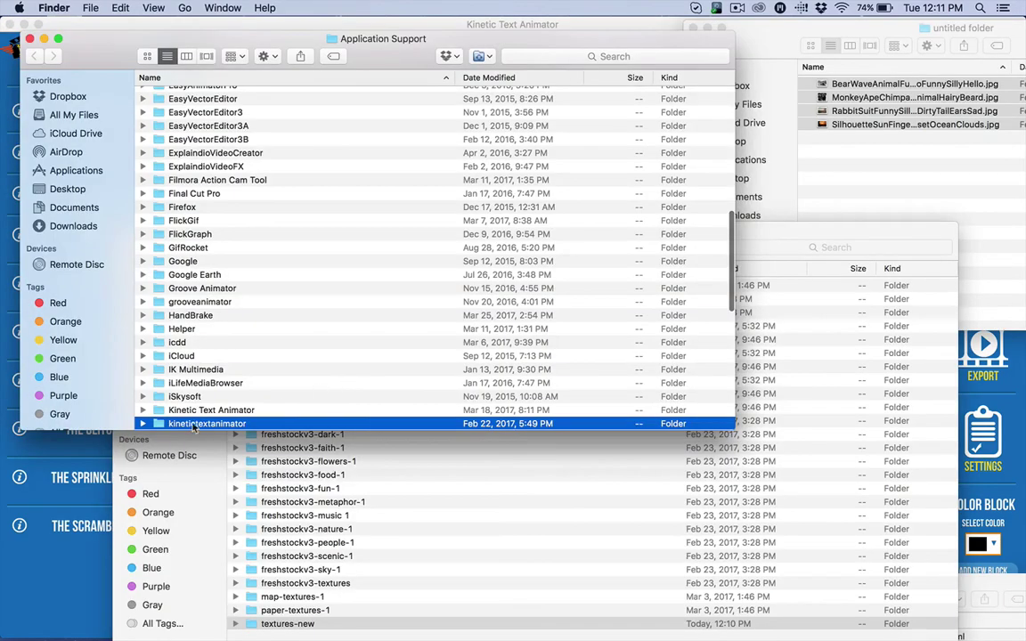
{"action": "double_click", "coordinate": [156, 424]}
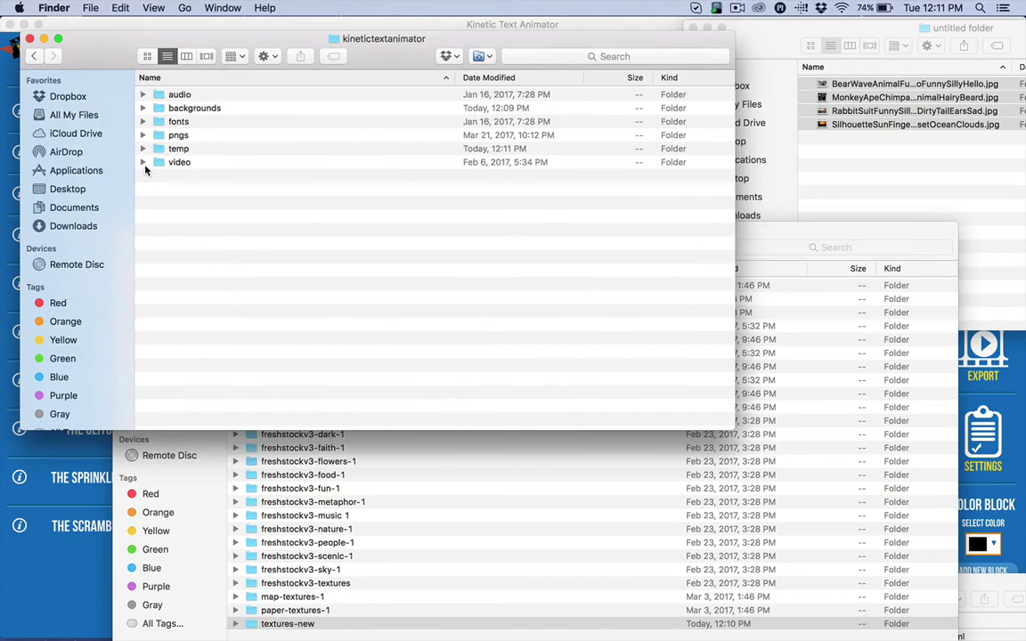
{"action": "double_click", "coordinate": [161, 108]}
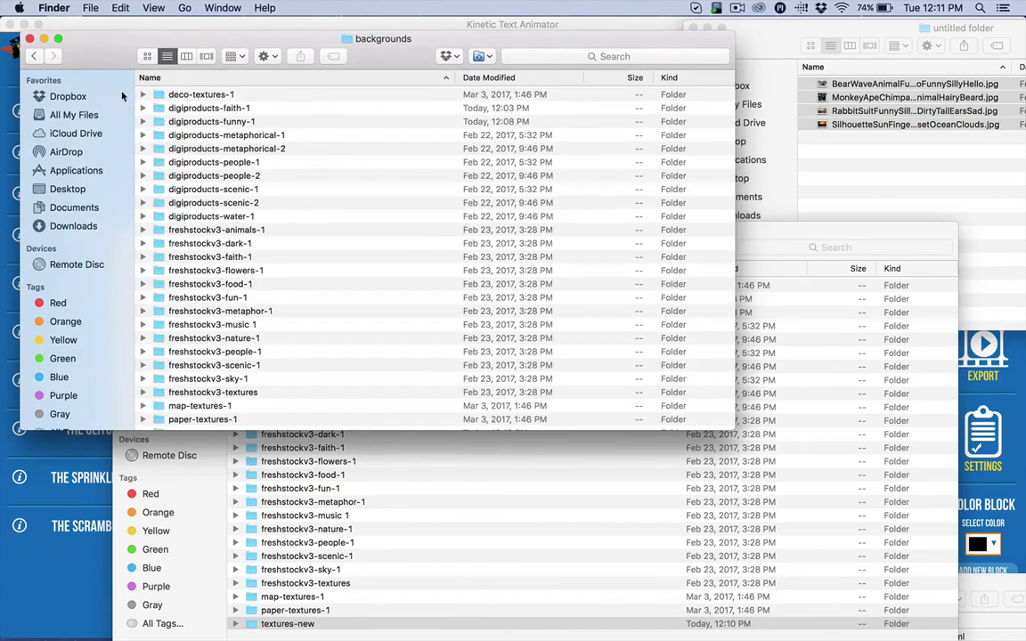
Browse the kinetictextanimator video, pngs and audio folders
{"action": "left_click", "coordinate": [32, 55]}
{"action": "double_click", "coordinate": [196, 162]}
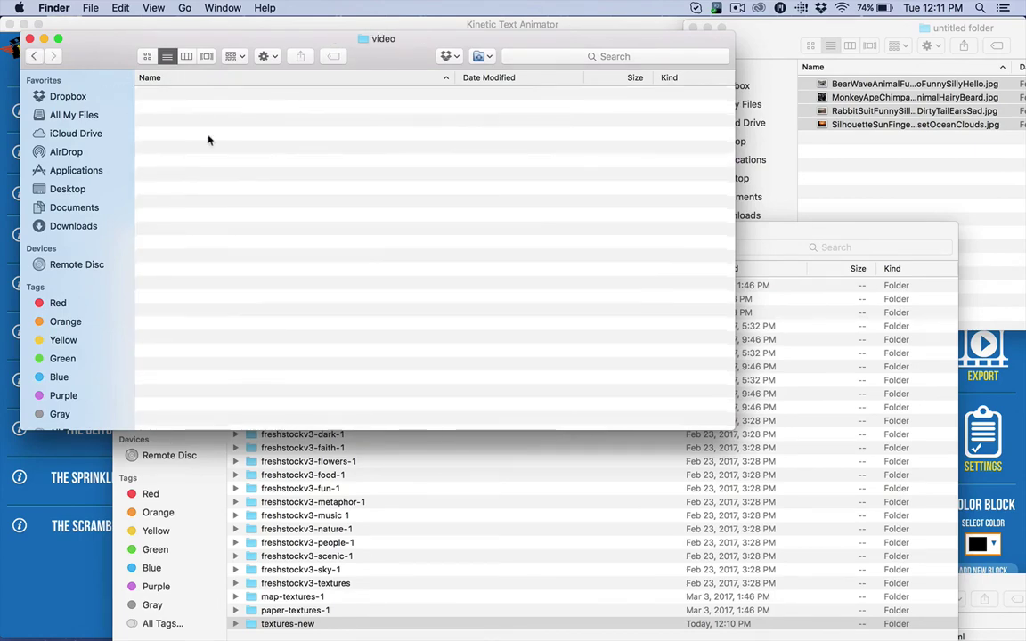
{"action": "left_click", "coordinate": [32, 55]}
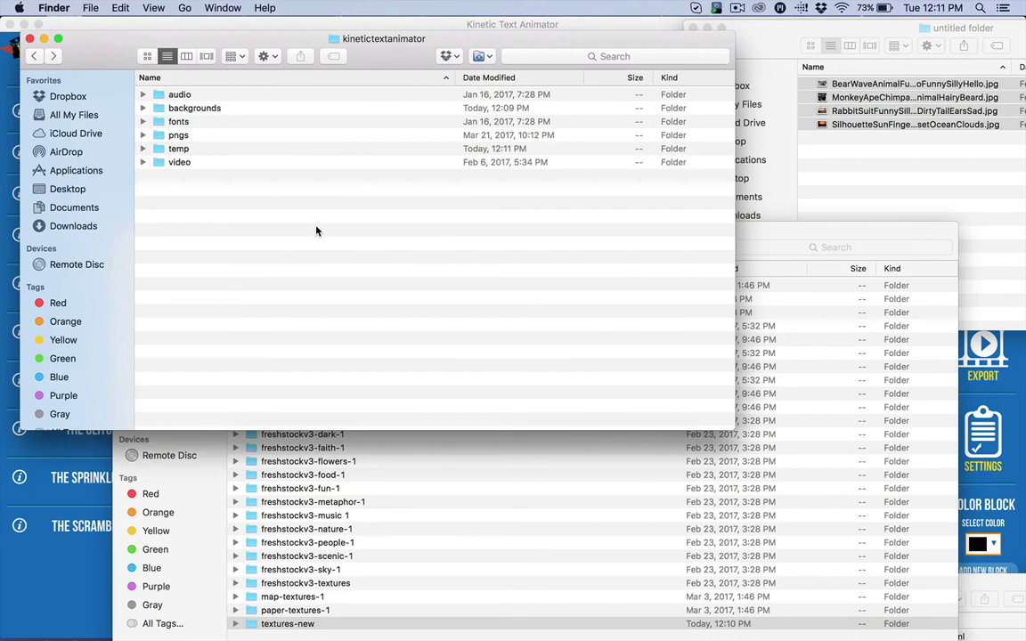
{"action": "double_click", "coordinate": [157, 139]}
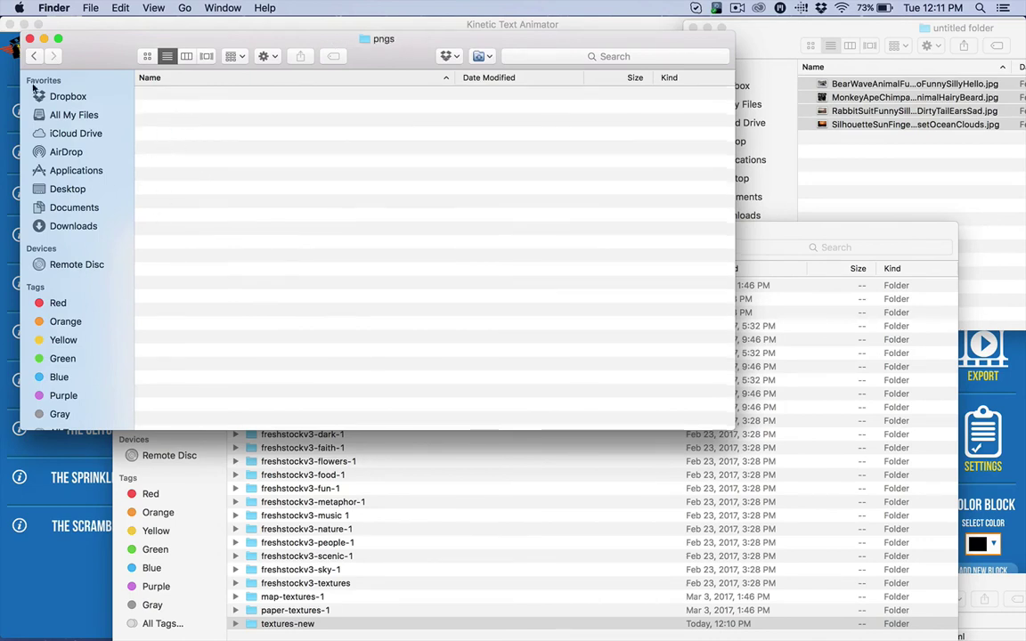
{"action": "left_click", "coordinate": [36, 57]}
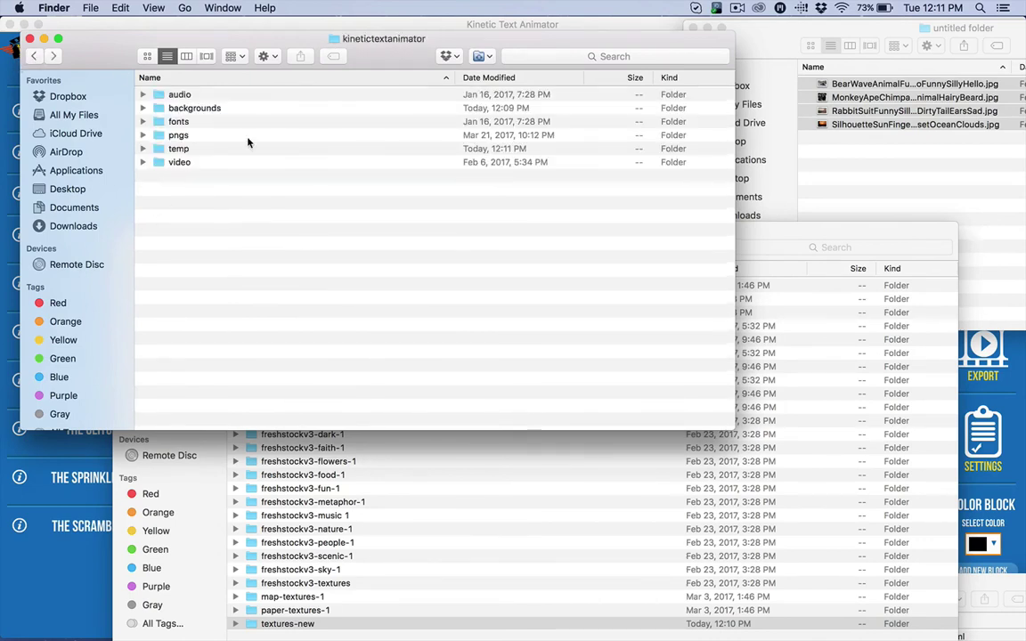
{"action": "double_click", "coordinate": [180, 95]}
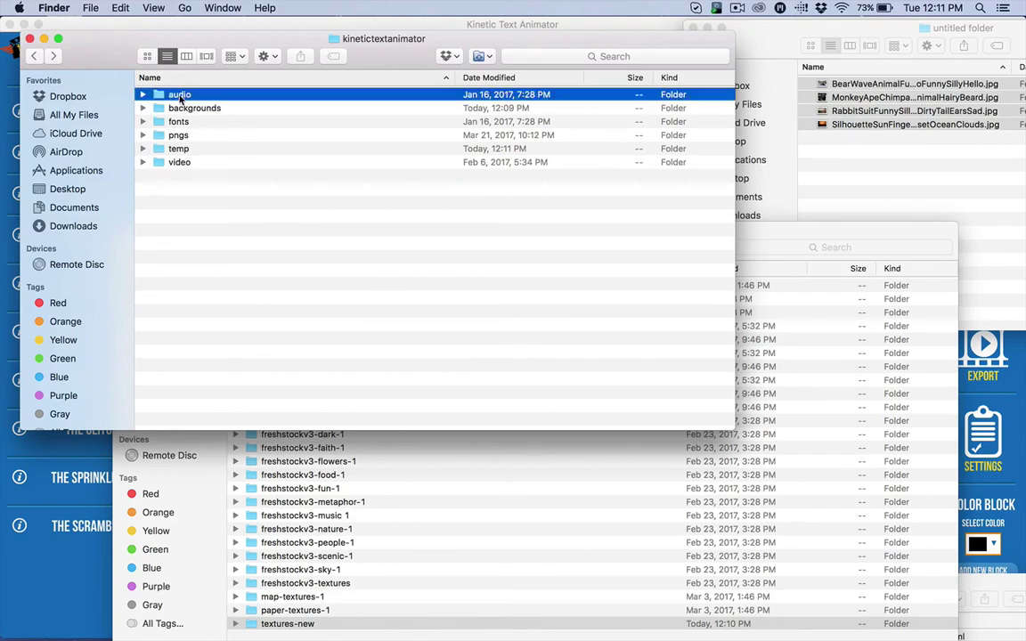
{"action": "left_click", "coordinate": [36, 57]}
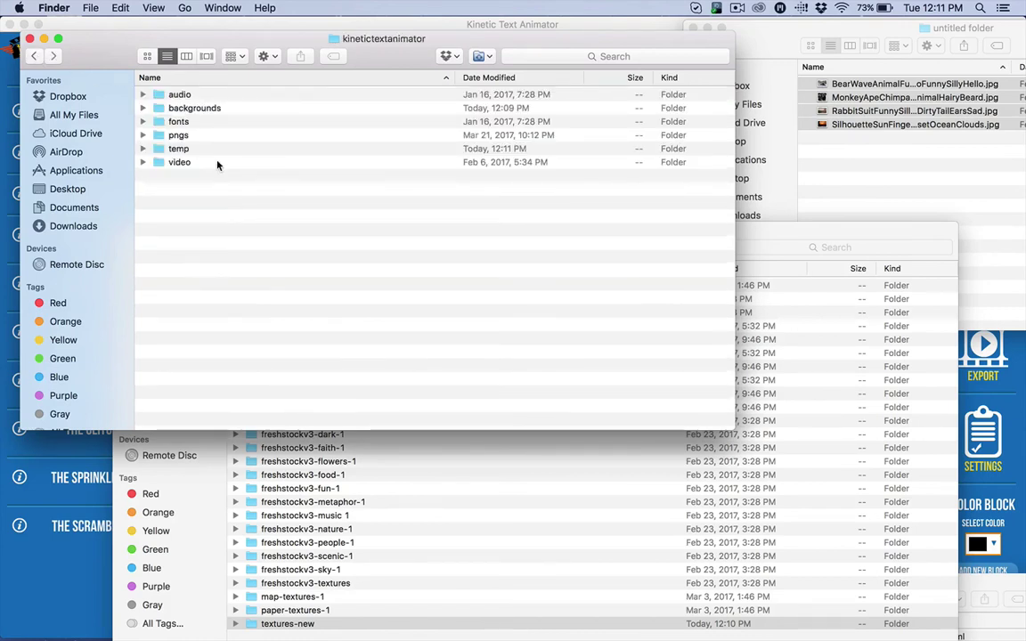
Reopen backgrounds, peek into deco-textures-1, and scroll down to textures-new
{"action": "double_click", "coordinate": [159, 109]}
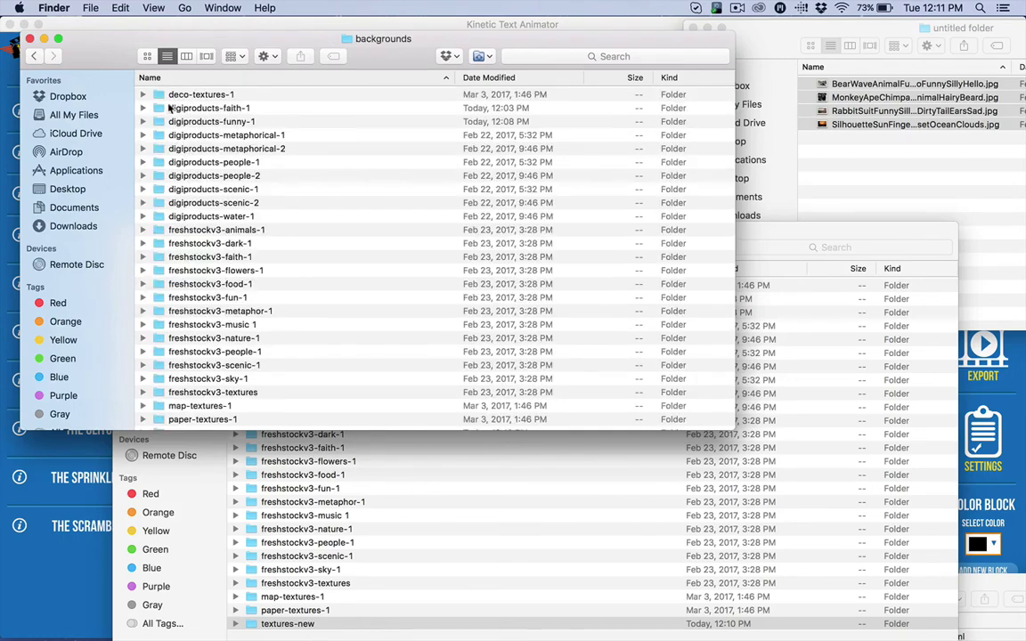
{"action": "double_click", "coordinate": [145, 92]}
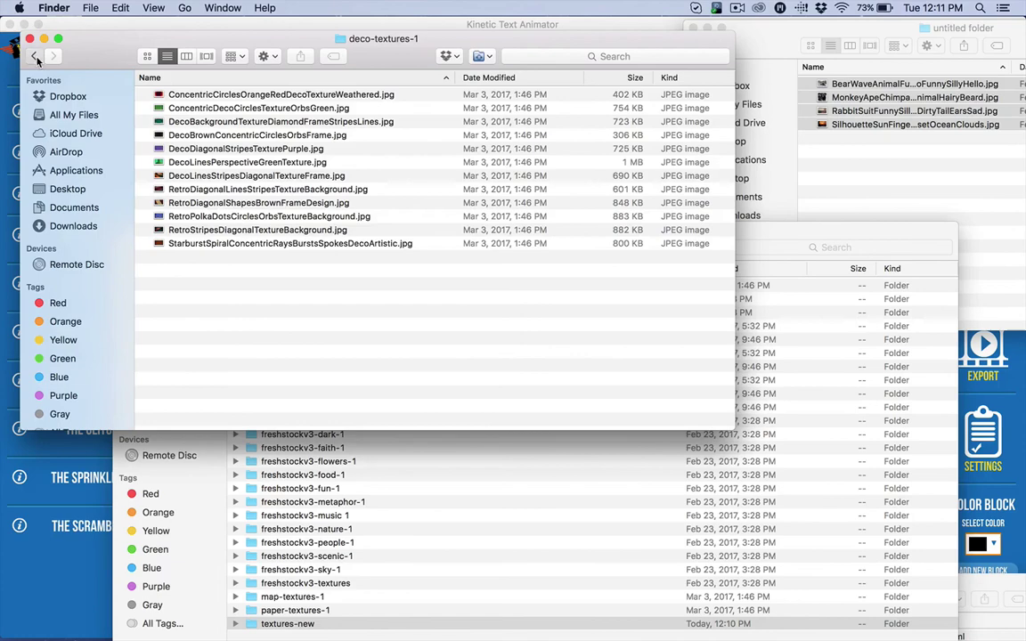
{"action": "left_click", "coordinate": [36, 58]}
{"action": "scroll", "coordinate": [197, 398], "scroll_direction": "down", "scroll_amount": 3}
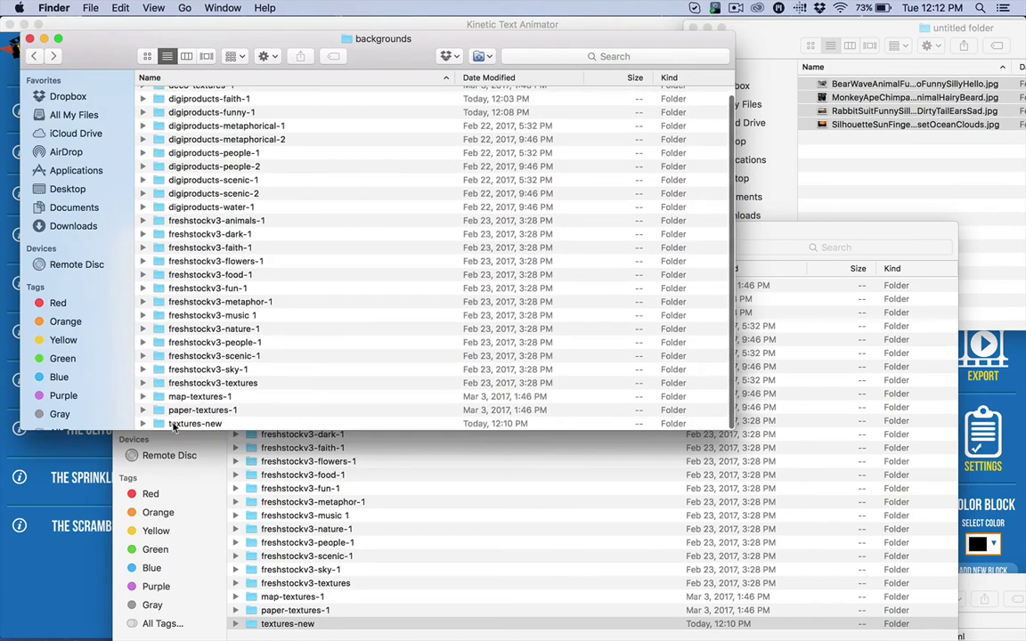